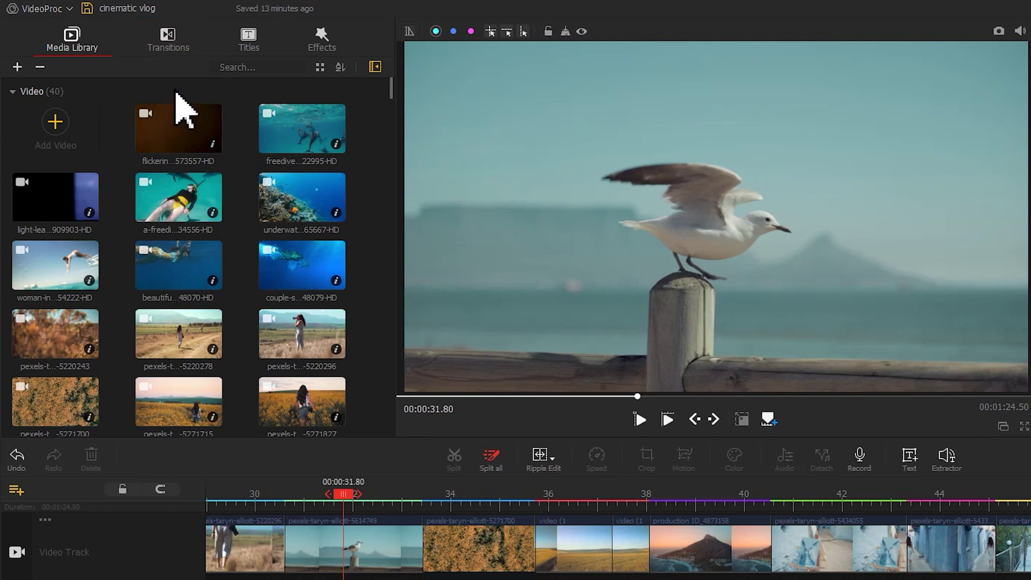
# - Bring up the transitions list and preview the cut between the seagull and flower-field clips
pyautogui.click(172, 43)
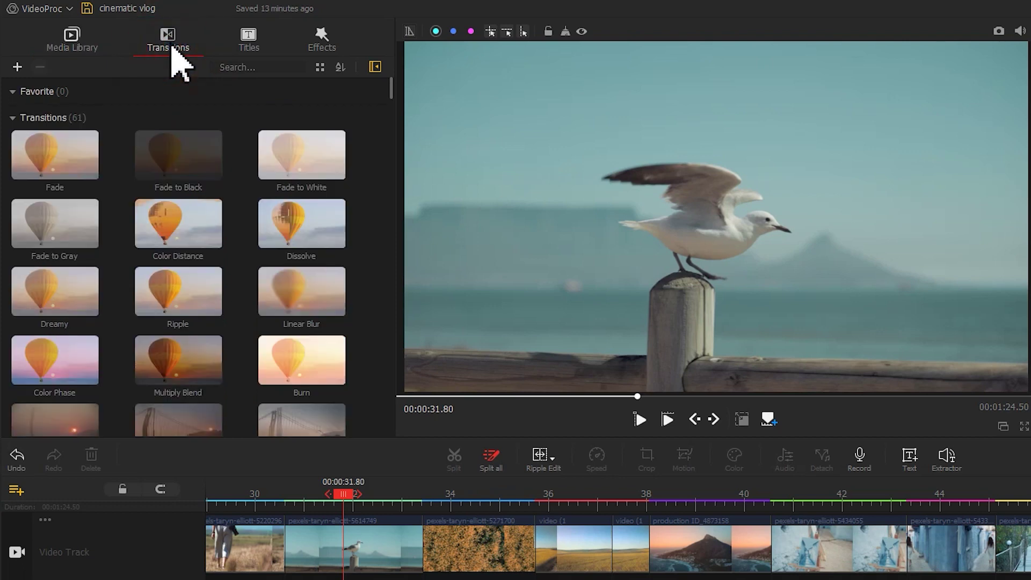
pyautogui.moveTo(392, 86)
pyautogui.mouseDown()
pyautogui.moveTo(391, 211)
pyautogui.moveTo(361, 429)
pyautogui.moveTo(376, 368)
pyautogui.moveTo(381, 89)
pyautogui.mouseUp()
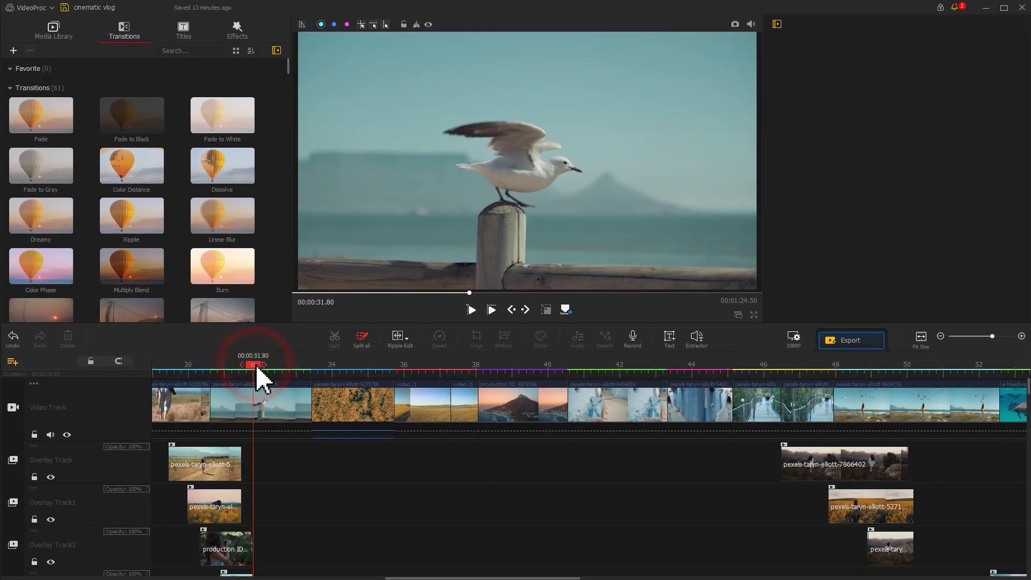
pyautogui.press('space')
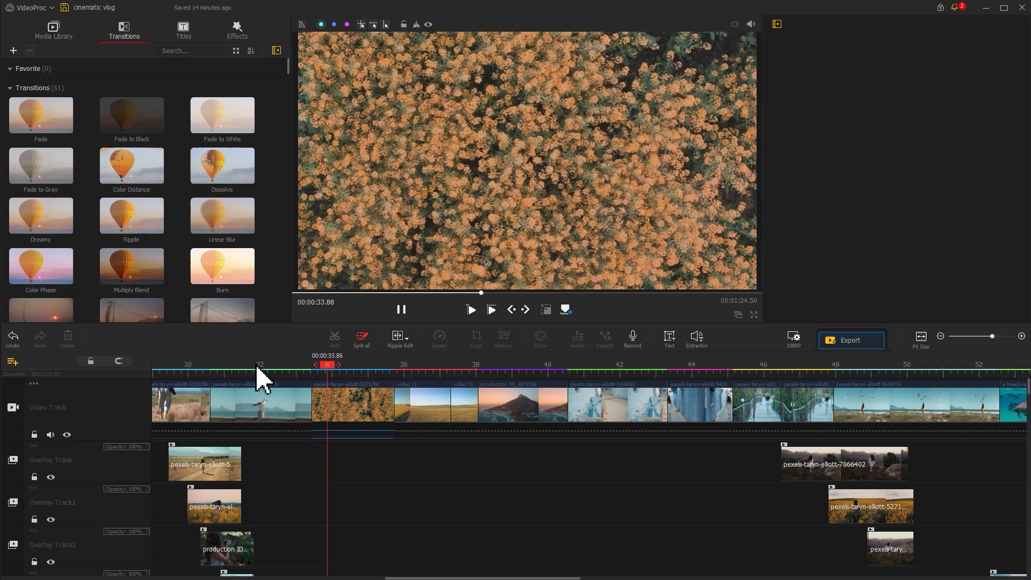
pyautogui.press('space')
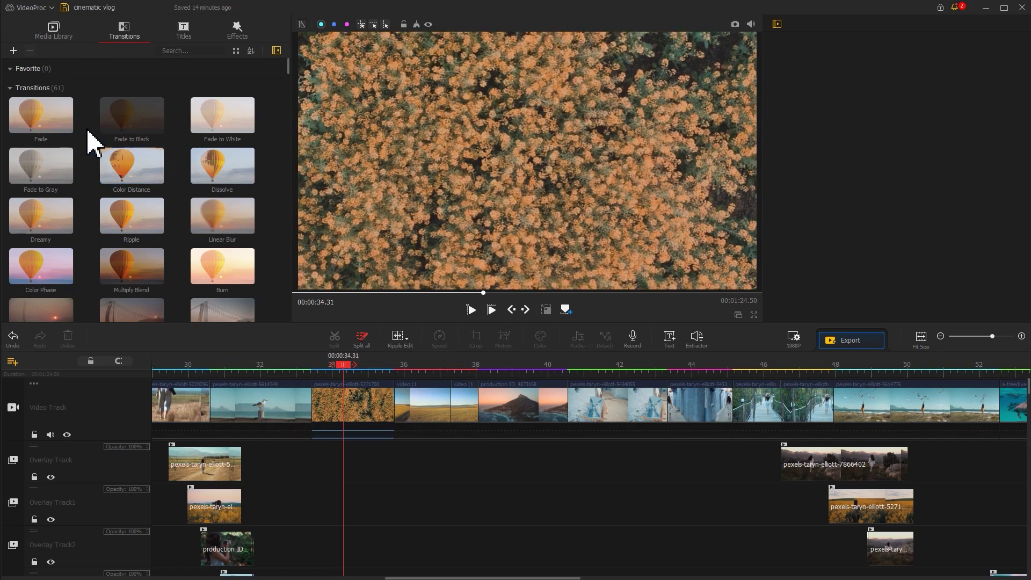
# - Add a Fade between the seagull and flower clips, shorten it to 0.98 s, and preview it
pyautogui.moveTo(50, 108); pyautogui.dragTo(306, 408)
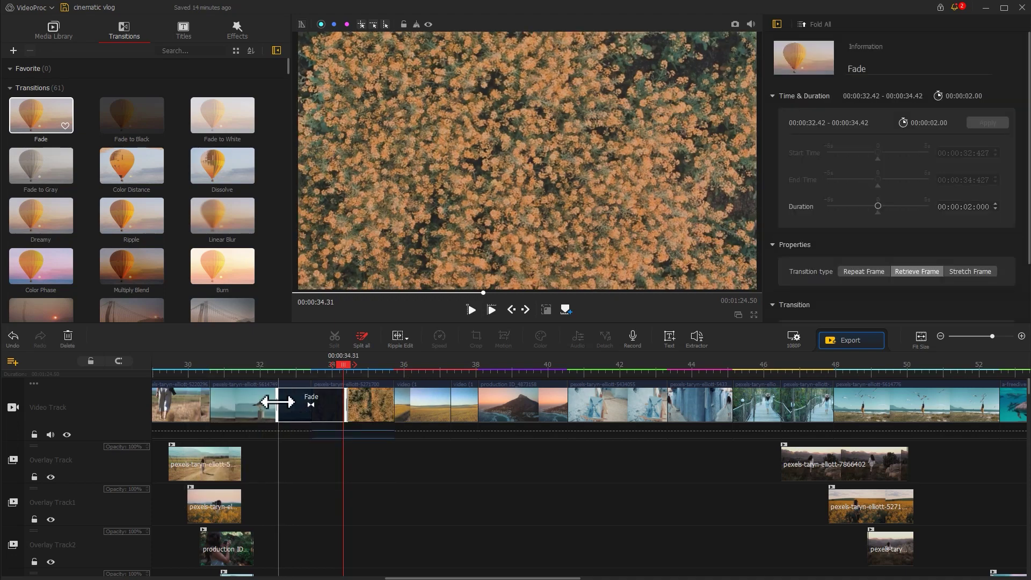
pyautogui.moveTo(278, 402); pyautogui.dragTo(296, 404)
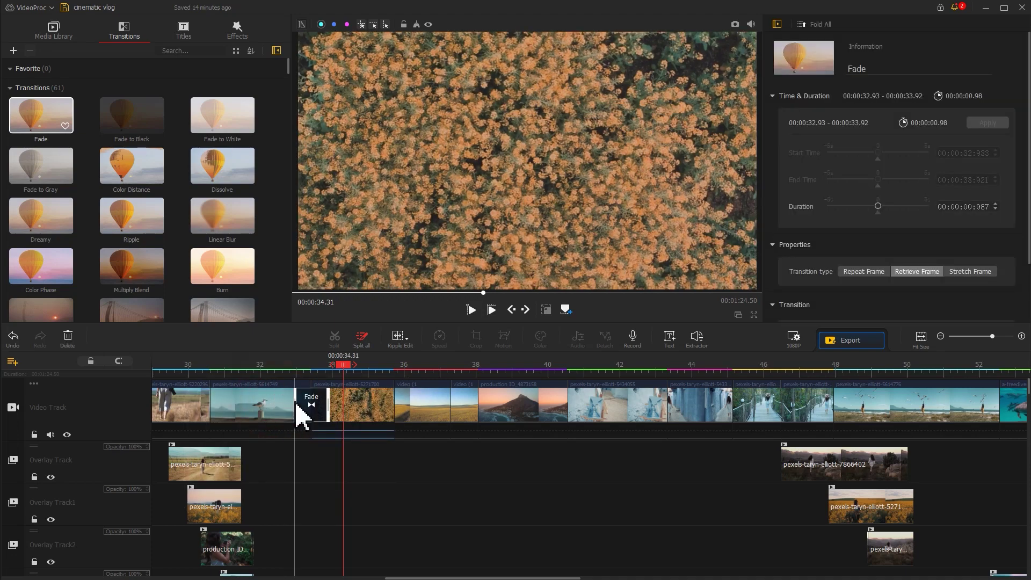
pyautogui.click(258, 365)
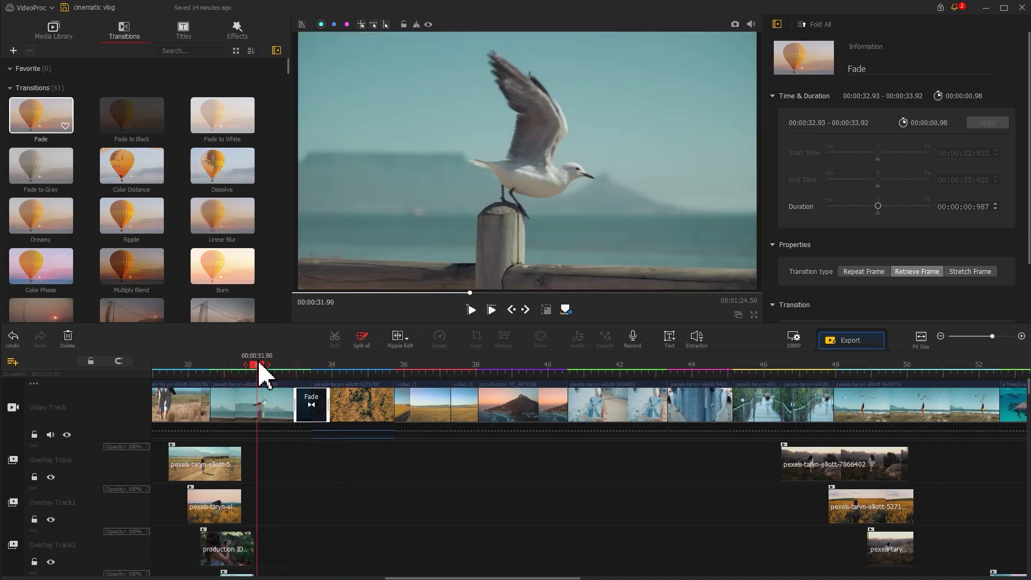
pyautogui.press('space')
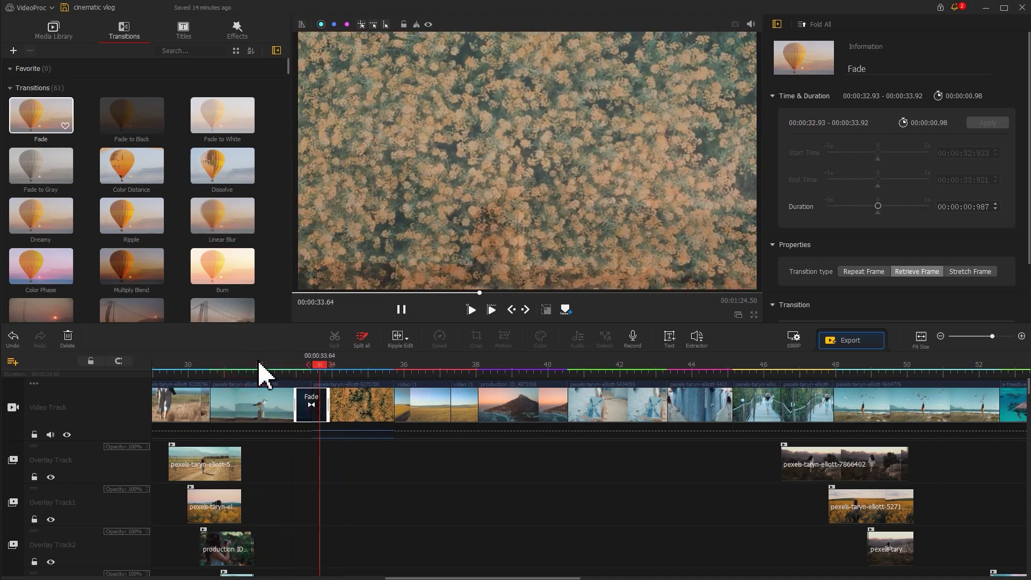
pyautogui.press('space')
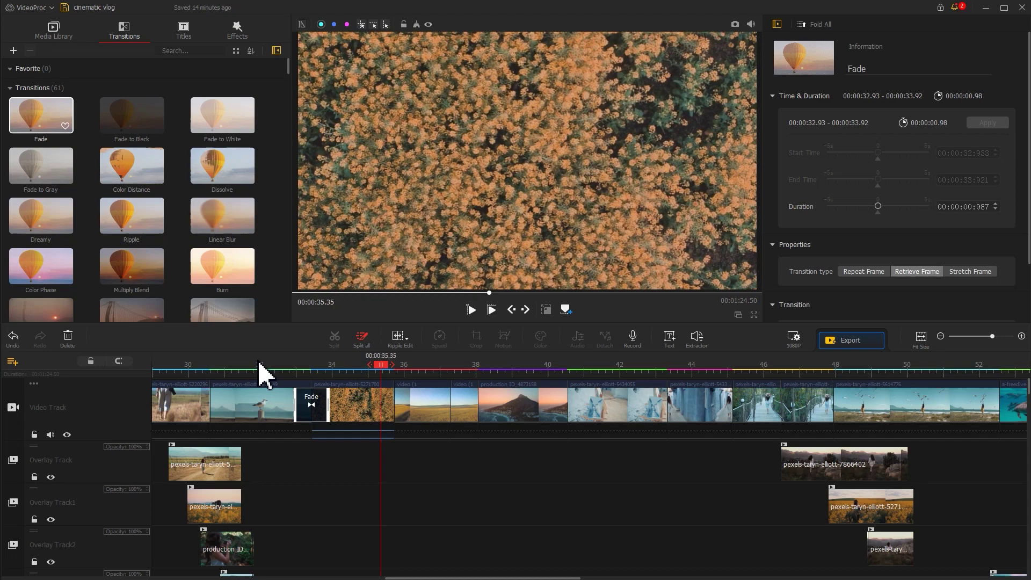
# - Preview from the mountain clip and drop a Dreamy transition onto the video track
pyautogui.moveTo(383, 368); pyautogui.dragTo(525, 363)
pyautogui.press('space')
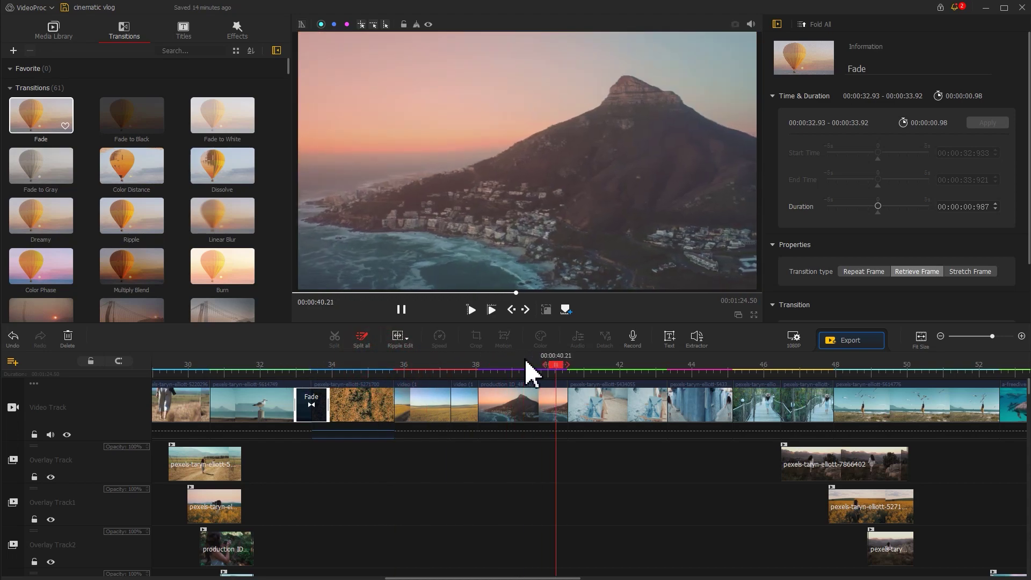
pyautogui.press('space')
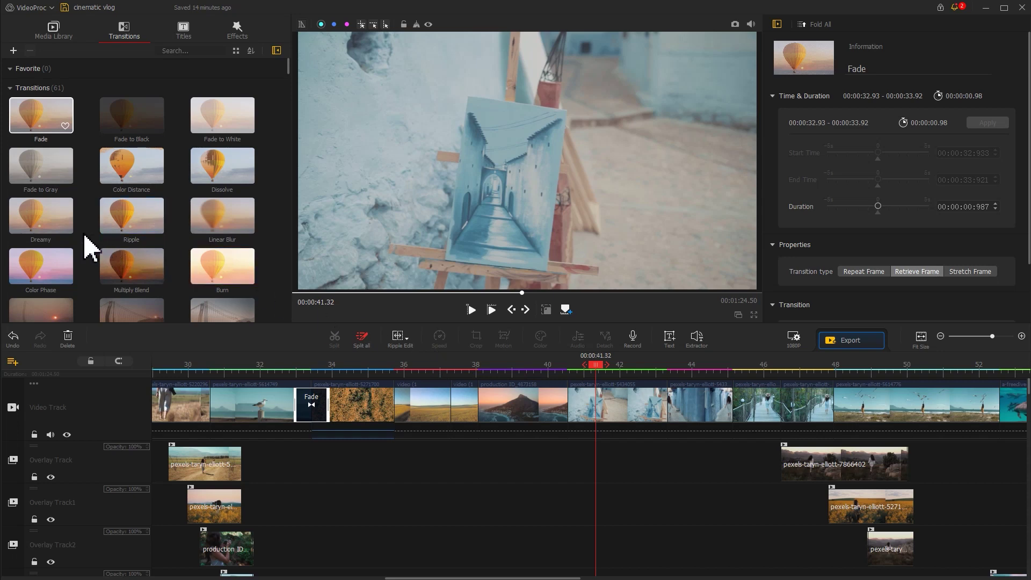
pyautogui.click(46, 223)
pyautogui.moveTo(51, 224); pyautogui.dragTo(782, 571)
# - Scroll the timeline and preview the palm-tree clip around the 1'12 mark
pyautogui.hscroll(4, 757, 395)
pyautogui.click(534, 369)
pyautogui.press('space')
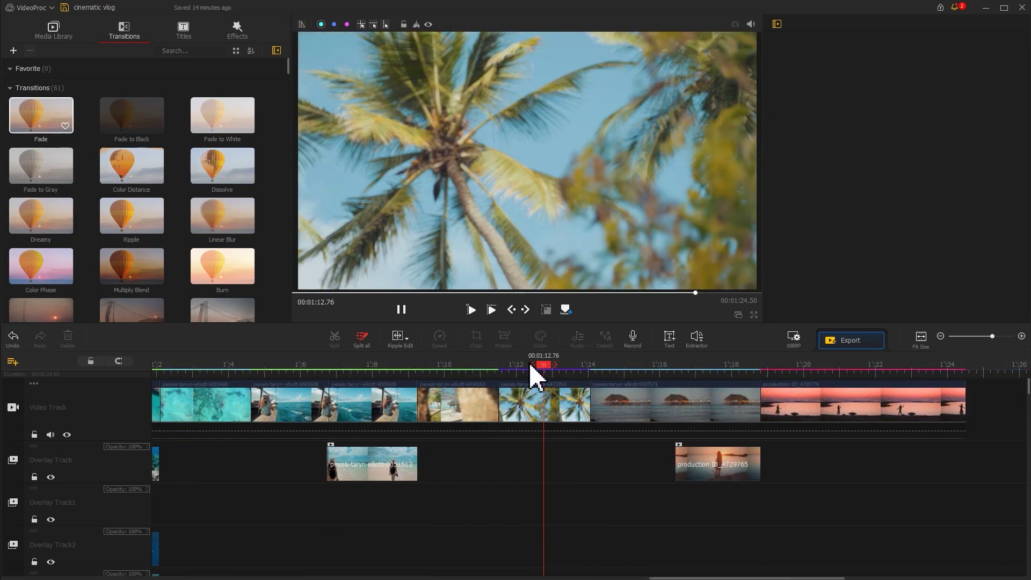
pyautogui.press('space')
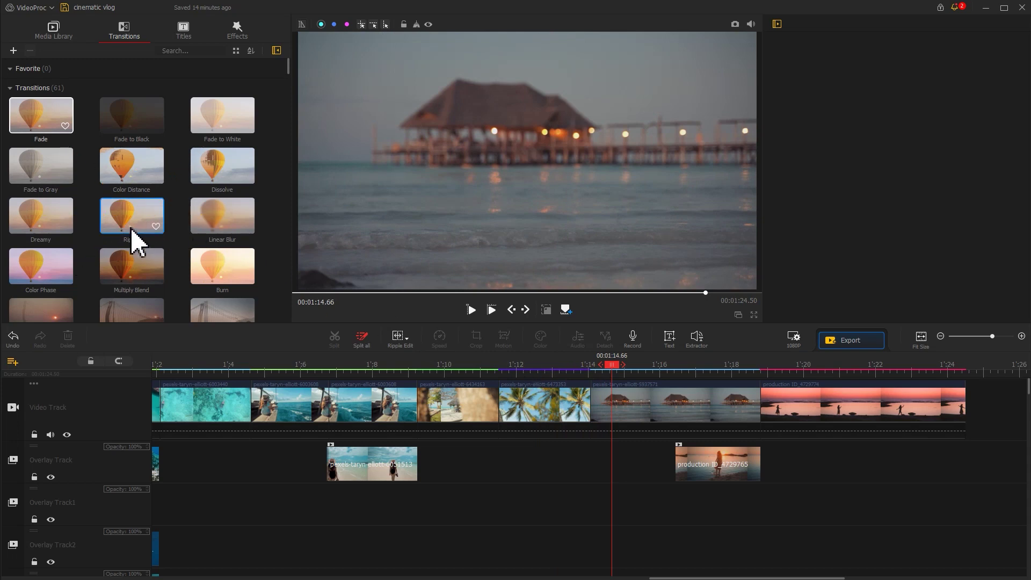
# - Add a 1.26 s Ripple between the palm-tree and hut clips, set it to Stretch Frame, and play it
pyautogui.moveTo(131, 234); pyautogui.dragTo(575, 413)
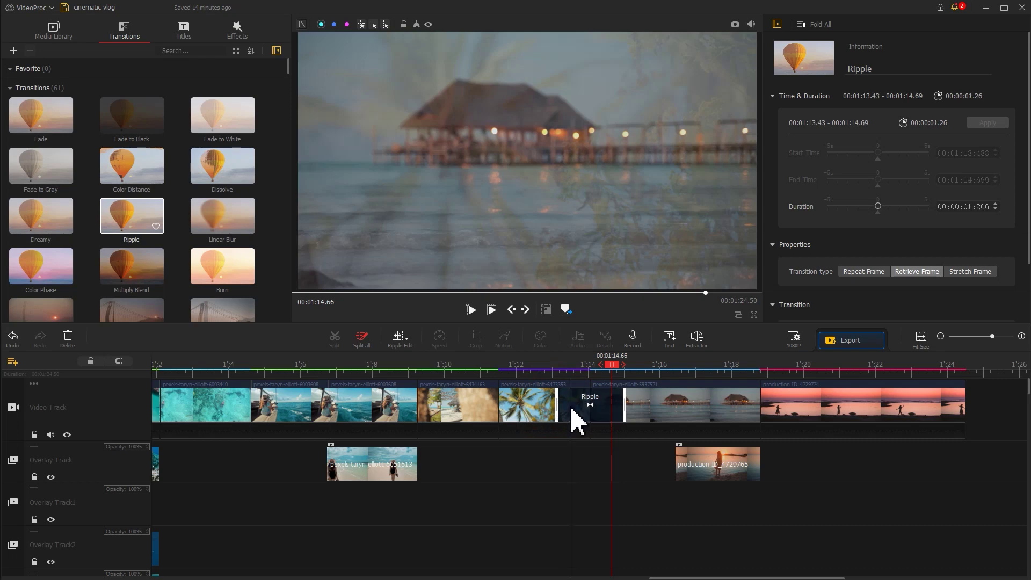
pyautogui.click(511, 367)
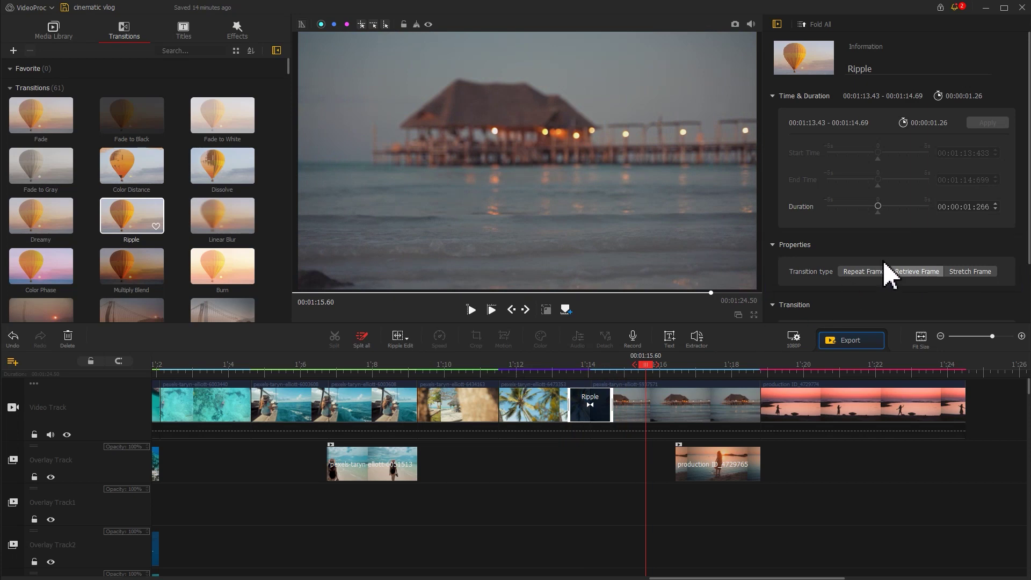
pyautogui.click(972, 271)
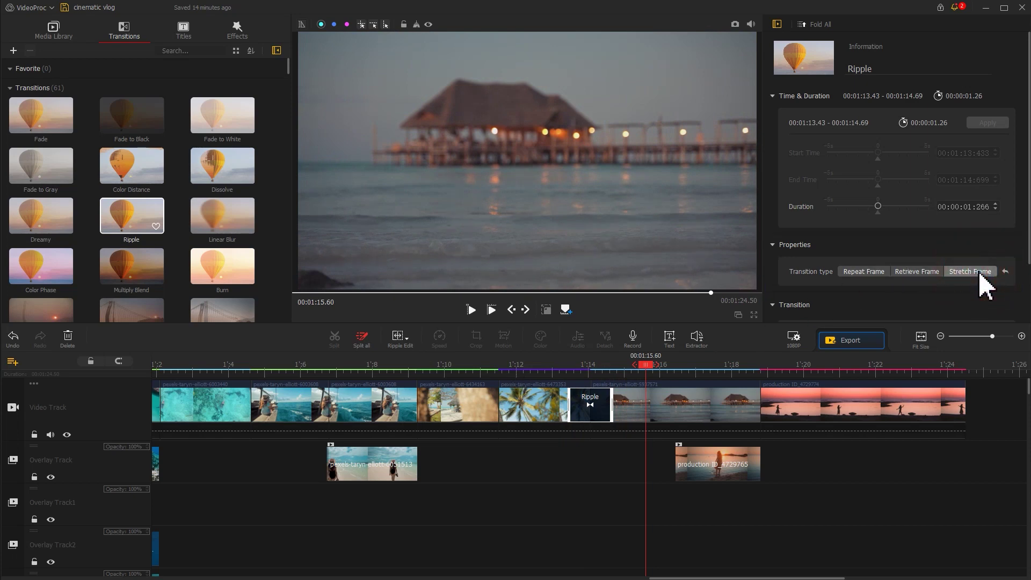
pyautogui.click(514, 367)
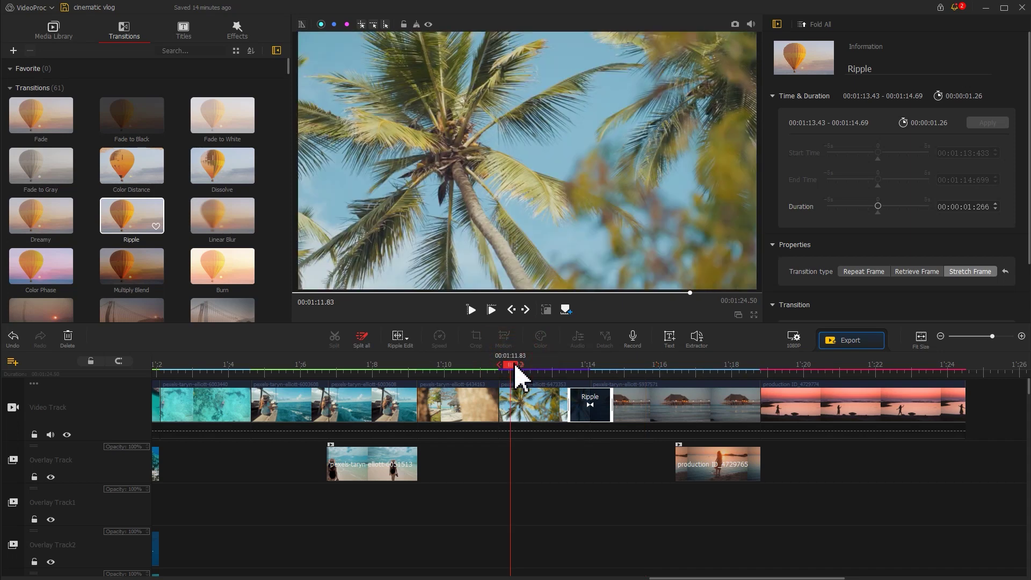
pyautogui.press('space')
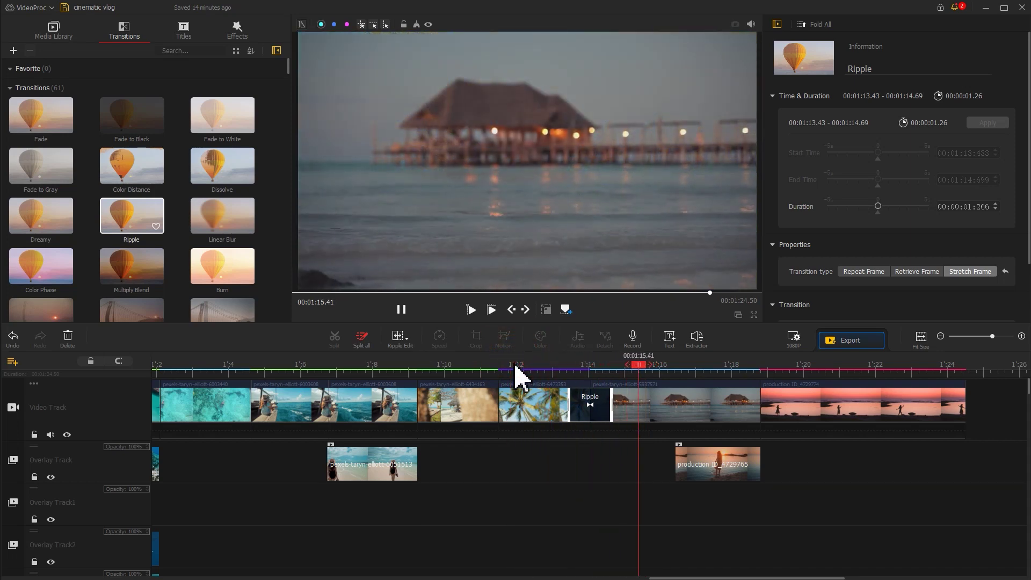
pyautogui.press('space')
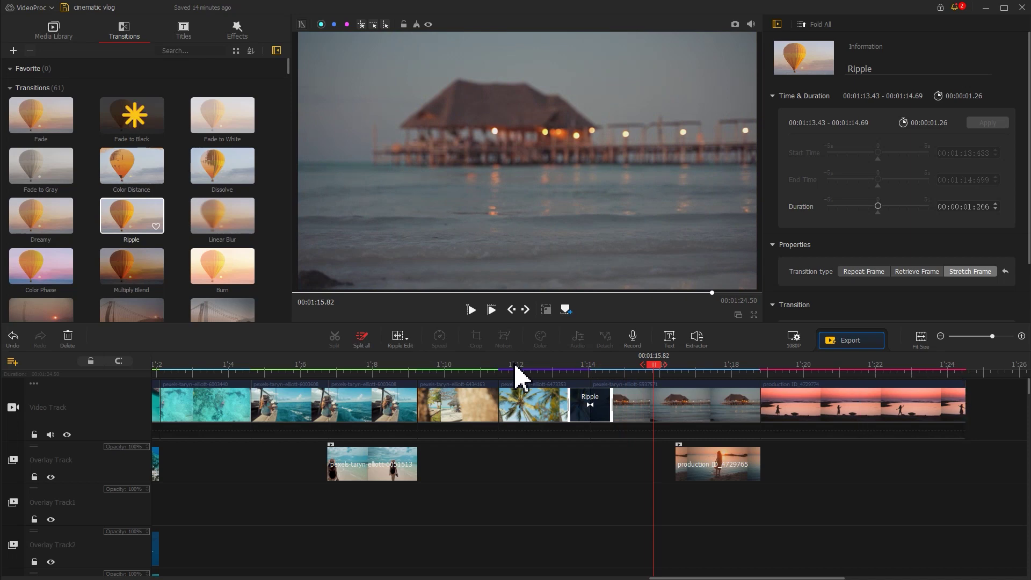
# - End the sunset clip with a Fade to Black shortened to 1.63 s, and preview the fade out
pyautogui.moveTo(135, 120); pyautogui.dragTo(945, 413)
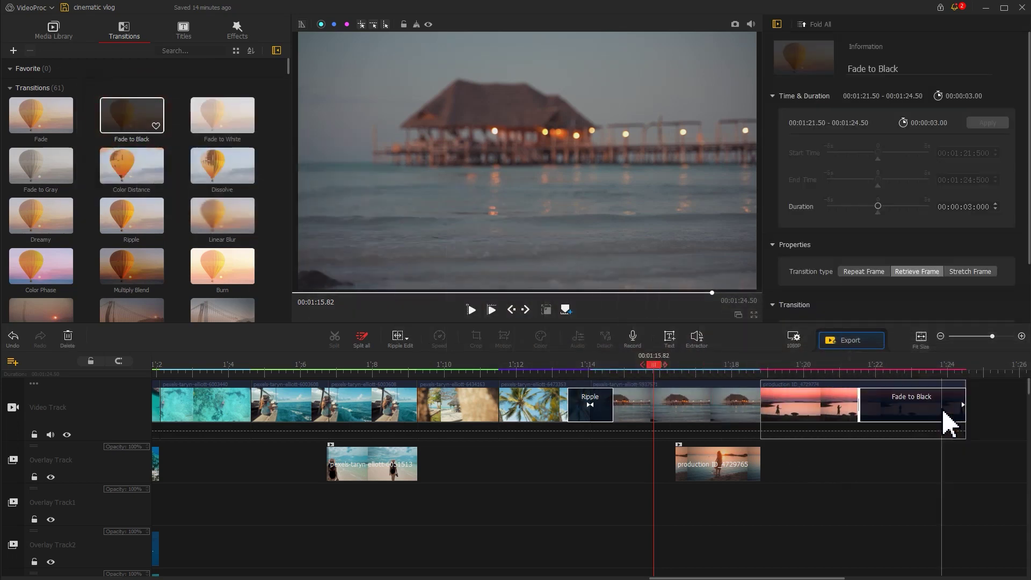
pyautogui.moveTo(861, 407); pyautogui.dragTo(907, 408)
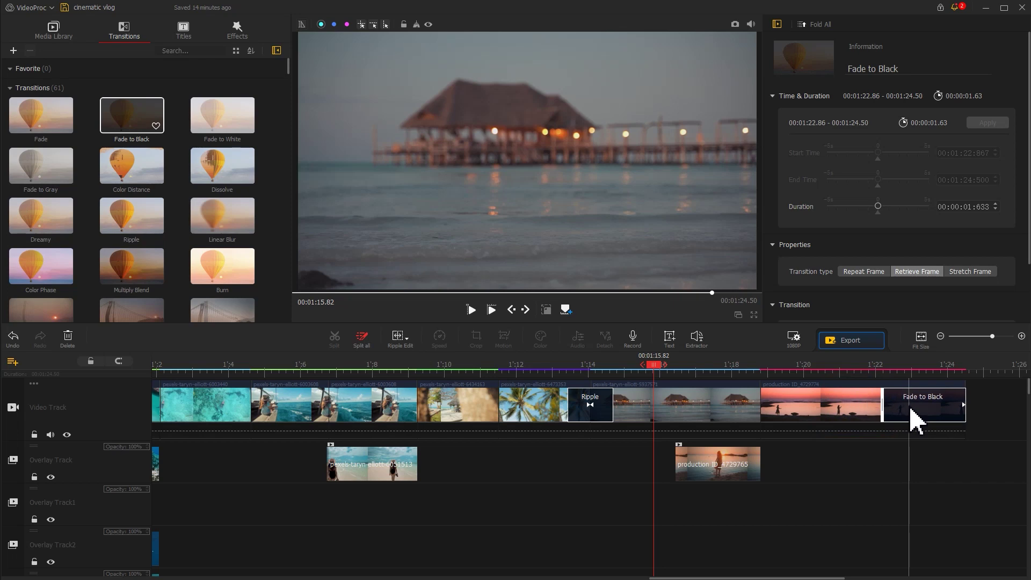
pyautogui.click(802, 370)
pyautogui.press('space')
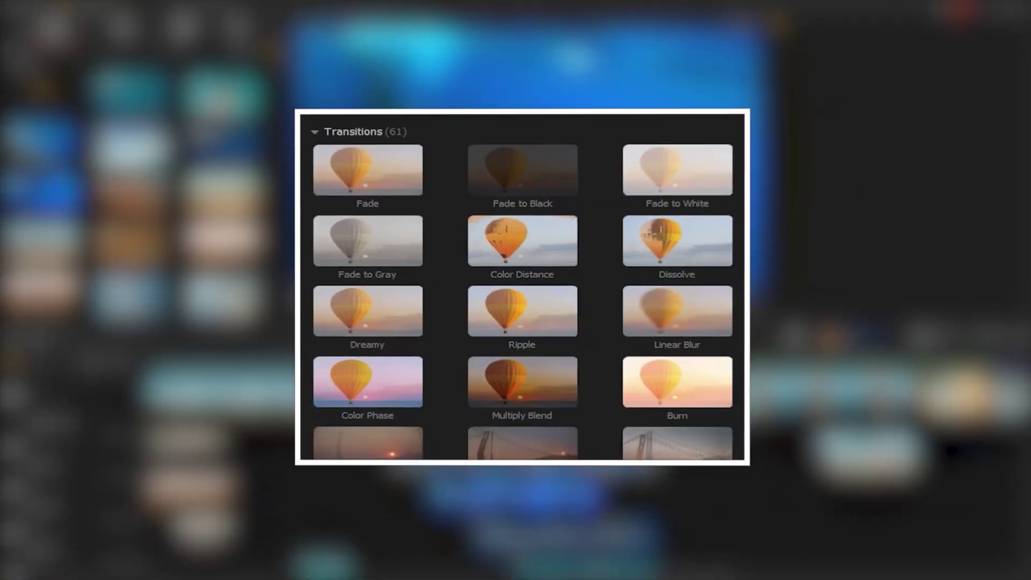
# - Scroll the left panel down and back up to show the Media Library's 38 video clips
pyautogui.scroll(-20, 522, 285)
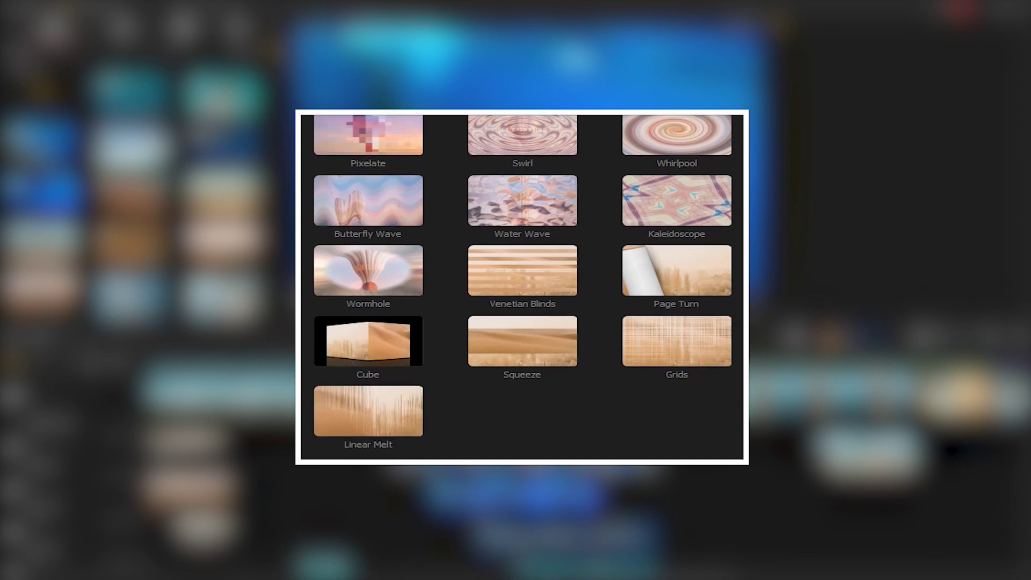
pyautogui.scroll(20, 522, 287)
pyautogui.scroll(2, 522, 287)
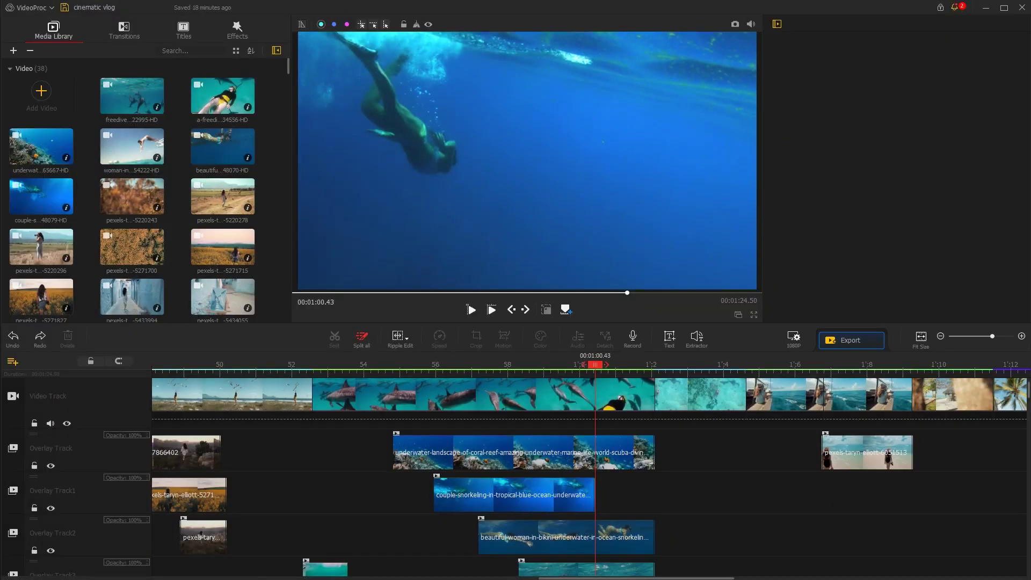
# - Import the light 1 and light 2 clips and place light 1 on an overlay track, stretched to fill the frame
pyautogui.moveTo(27, 330); pyautogui.dragTo(127, 237)
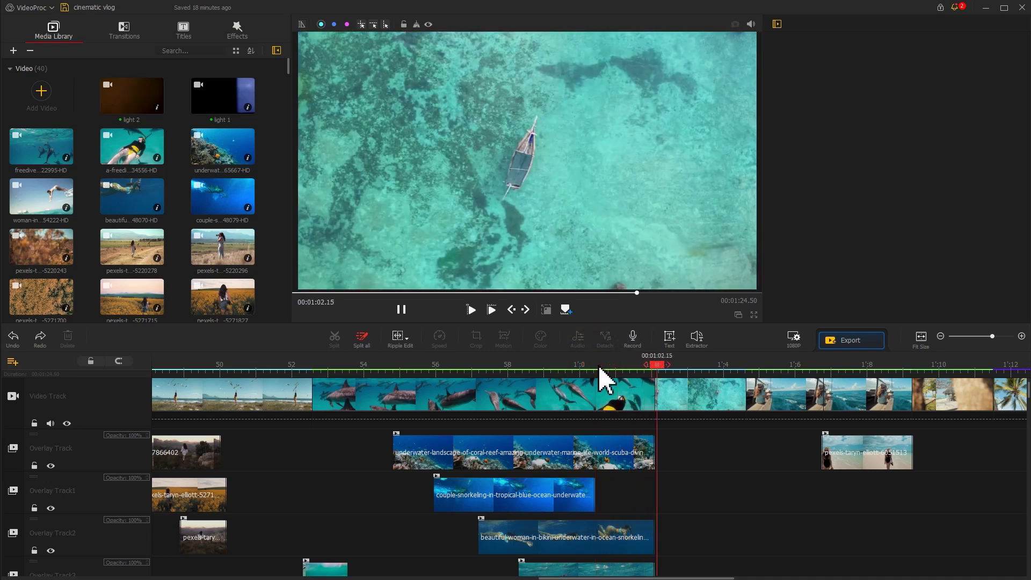
pyautogui.press('space')
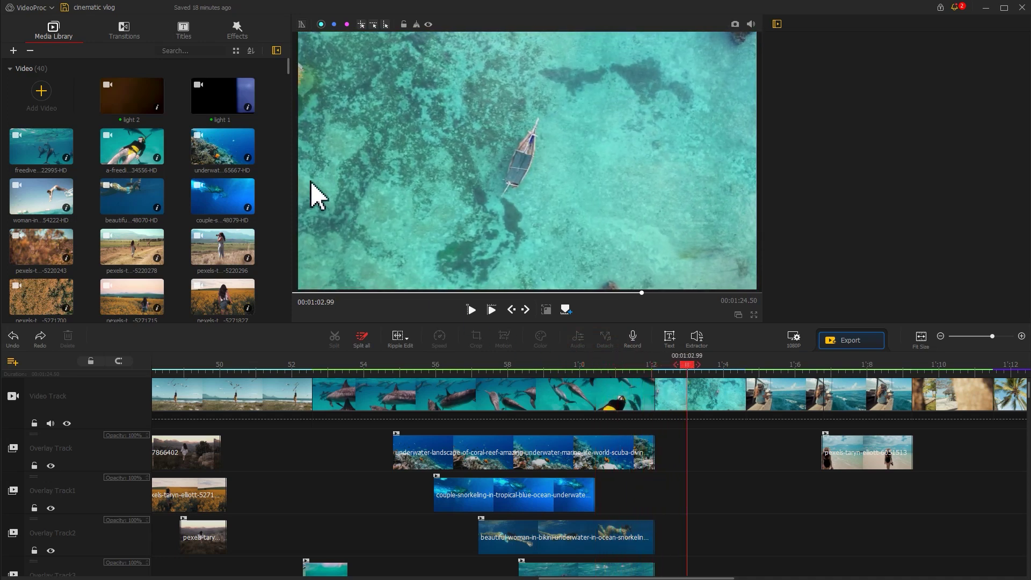
pyautogui.moveTo(207, 113); pyautogui.dragTo(486, 529)
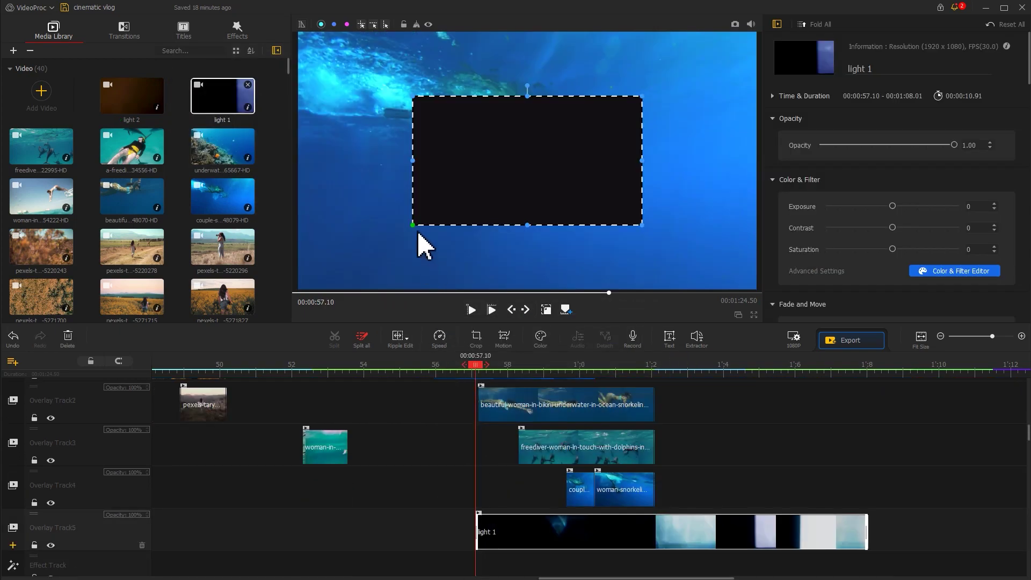
pyautogui.moveTo(413, 225); pyautogui.dragTo(299, 291)
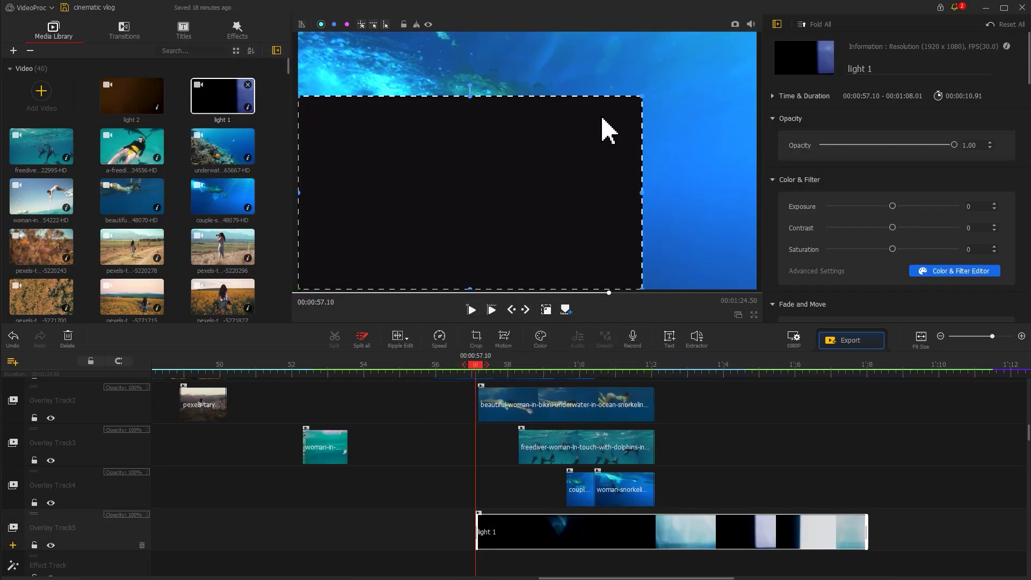
pyautogui.moveTo(643, 97); pyautogui.dragTo(760, 35)
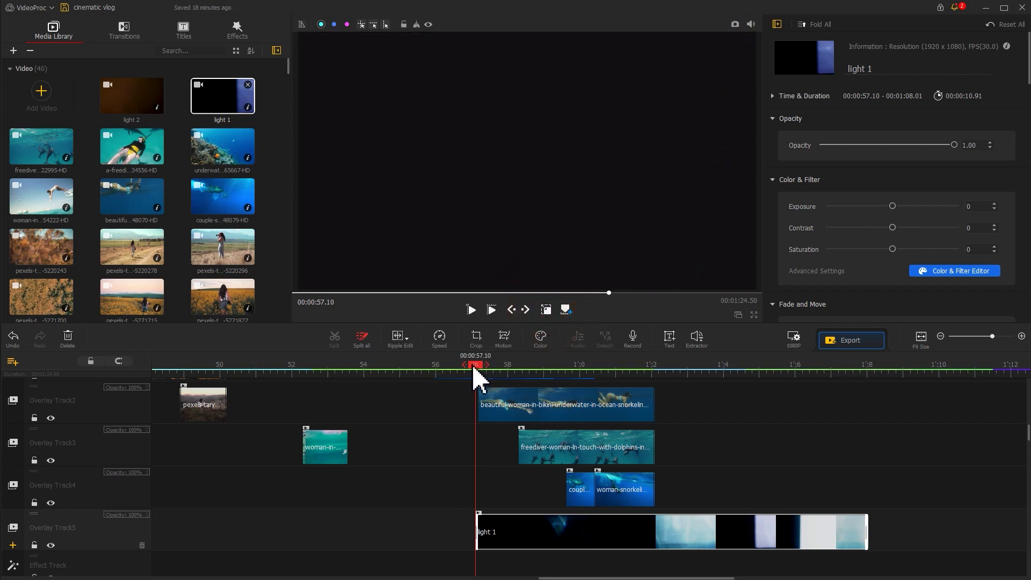
# - Trim light 1 to run from 01:01.76 to 01:02.53
pyautogui.moveTo(475, 367); pyautogui.dragTo(644, 382)
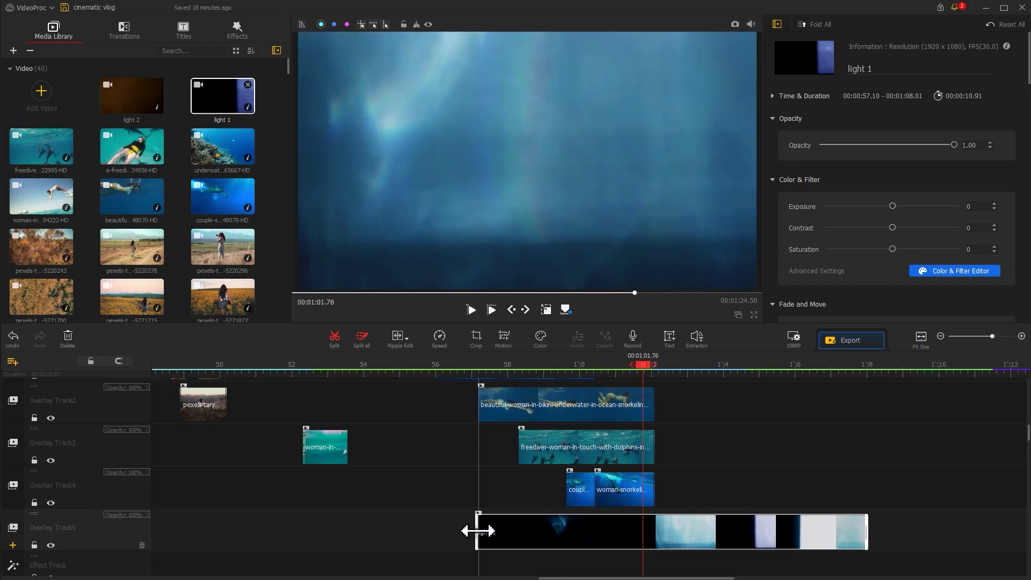
pyautogui.moveTo(478, 531); pyautogui.dragTo(644, 525)
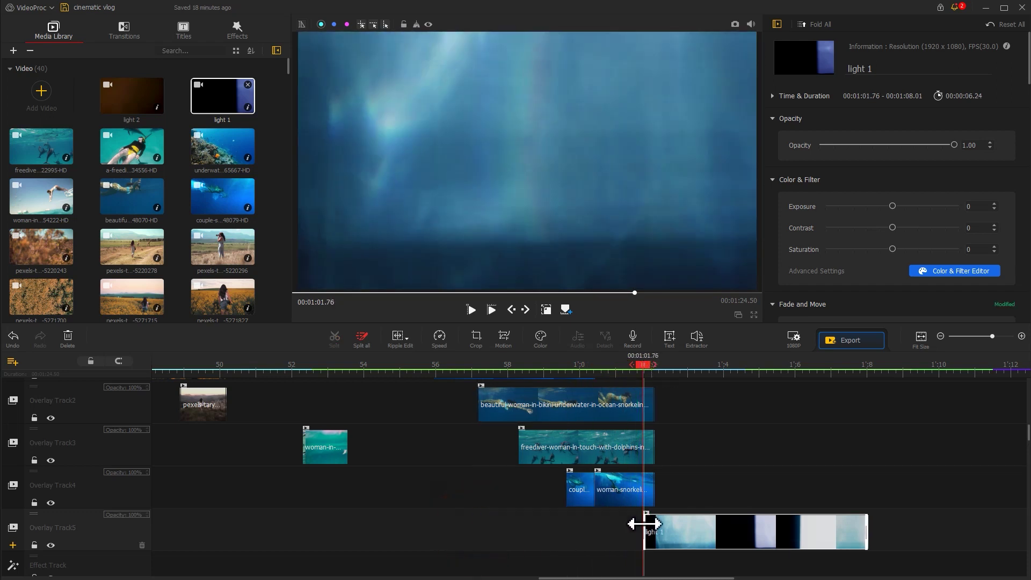
pyautogui.click(648, 365)
pyautogui.click(671, 368)
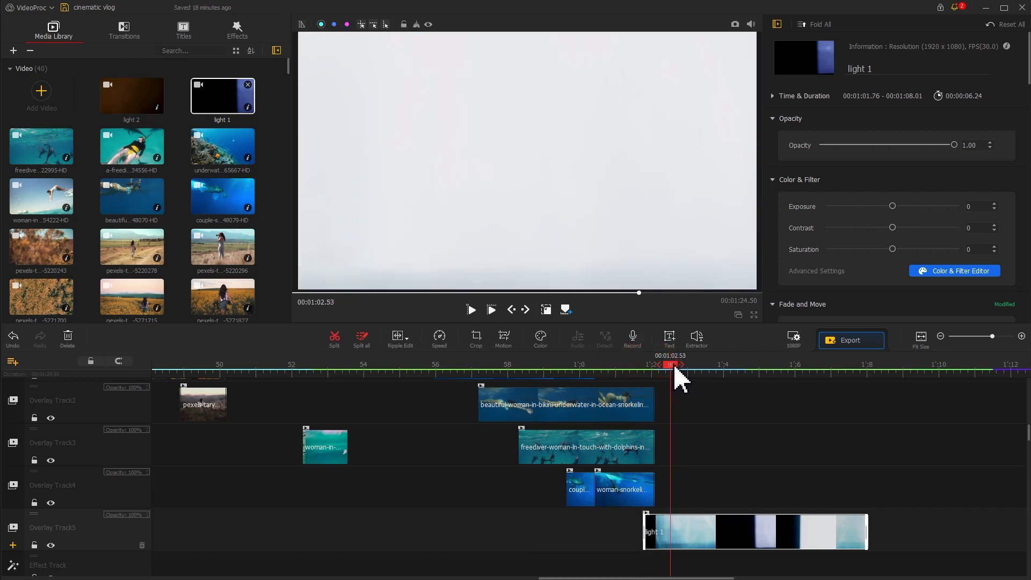
pyautogui.moveTo(866, 532); pyautogui.dragTo(669, 533)
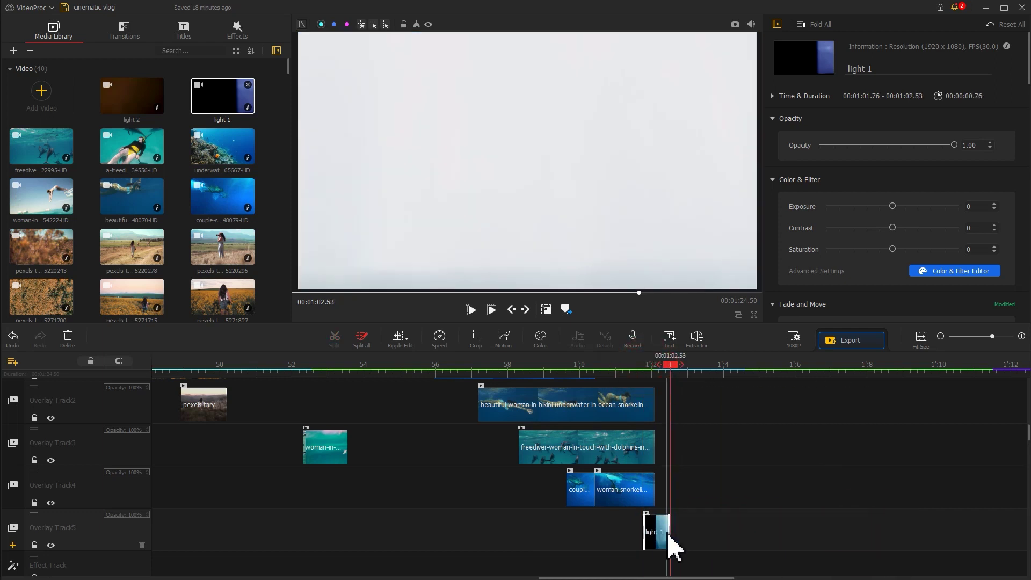
# - Set light 1's Compositing blend mode to Screen, review it, then jump to 1:17.23 and preview light 2
pyautogui.moveTo(1028, 108); pyautogui.dragTo(1024, 335)
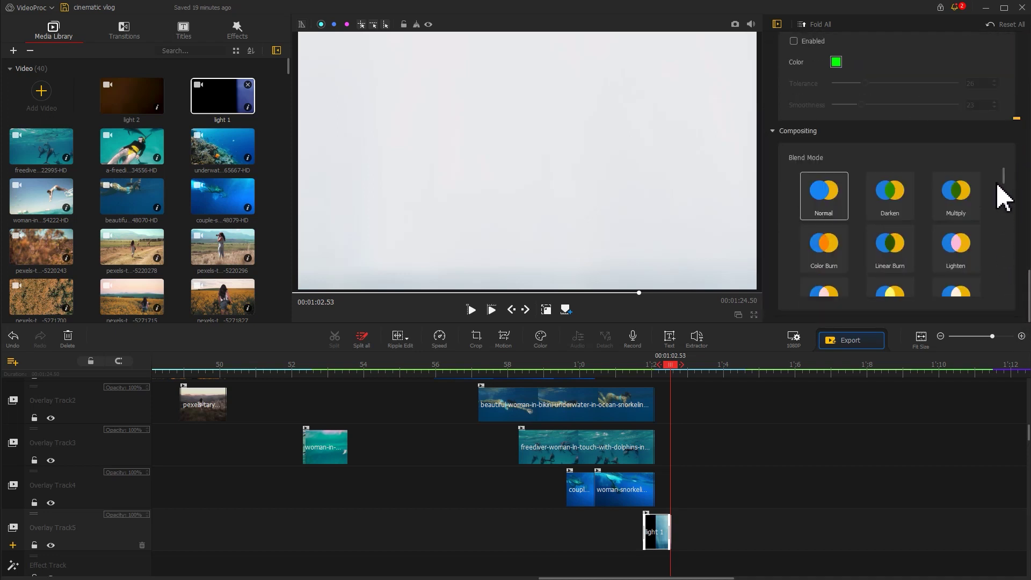
pyautogui.moveTo(1004, 180); pyautogui.dragTo(1006, 206)
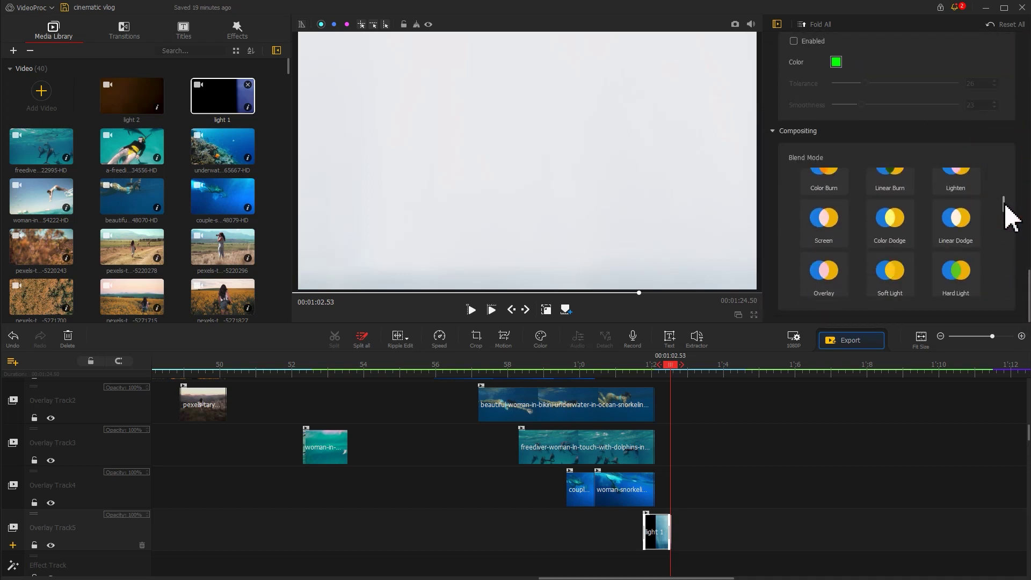
pyautogui.click(832, 228)
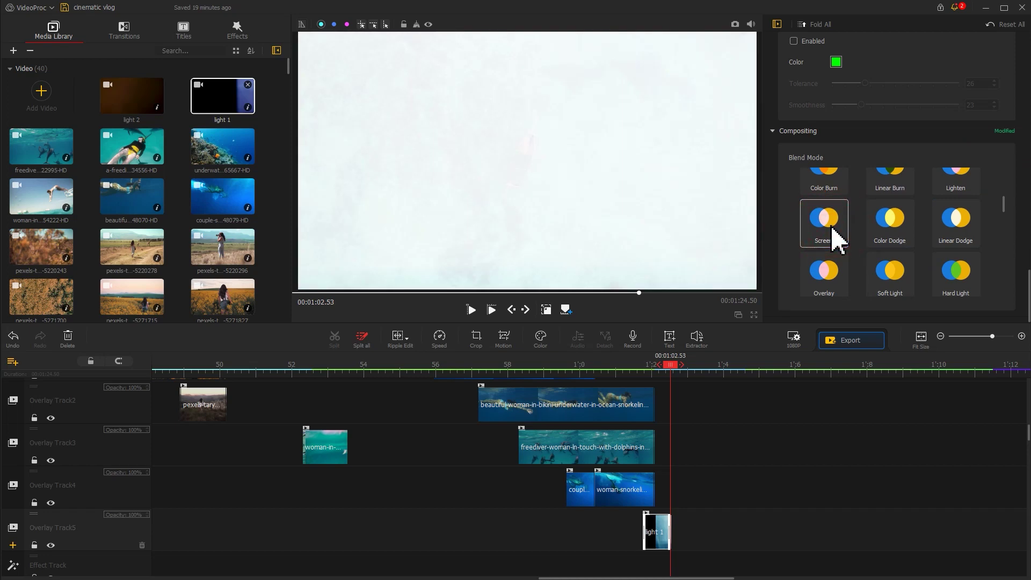
pyautogui.click(596, 369)
pyautogui.press('space')
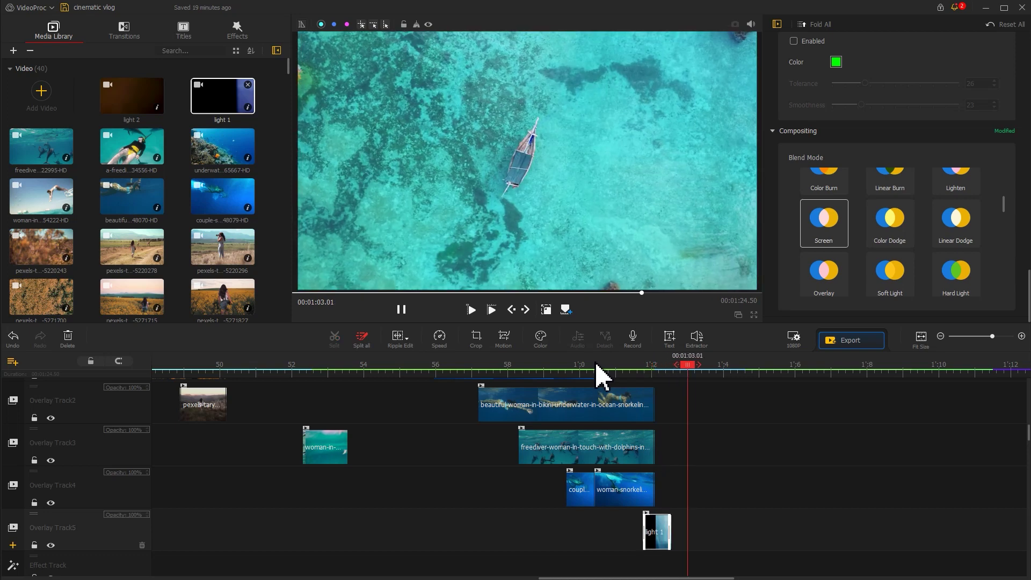
pyautogui.click(638, 367)
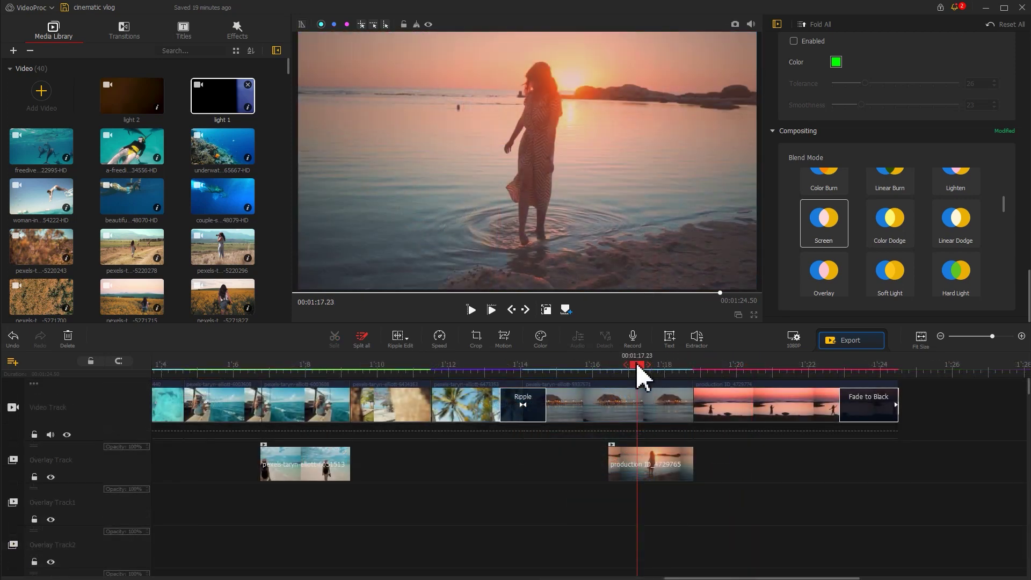
pyautogui.doubleClick(127, 107)
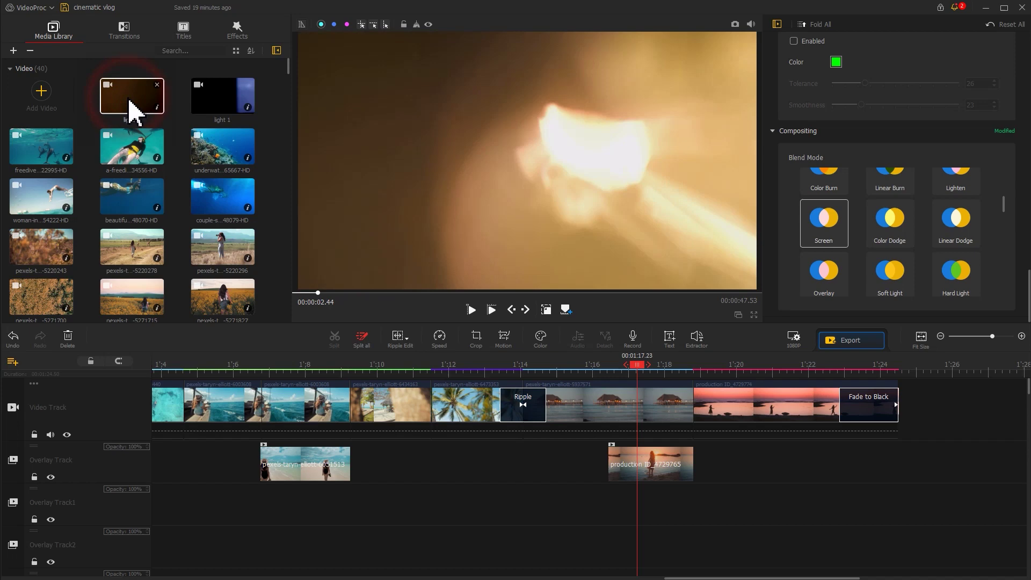
# - Place light 2 over the sunset, trim it to start at 1:18.43, and cut it off at 1:19.26
pyautogui.moveTo(129, 101); pyautogui.dragTo(589, 454)
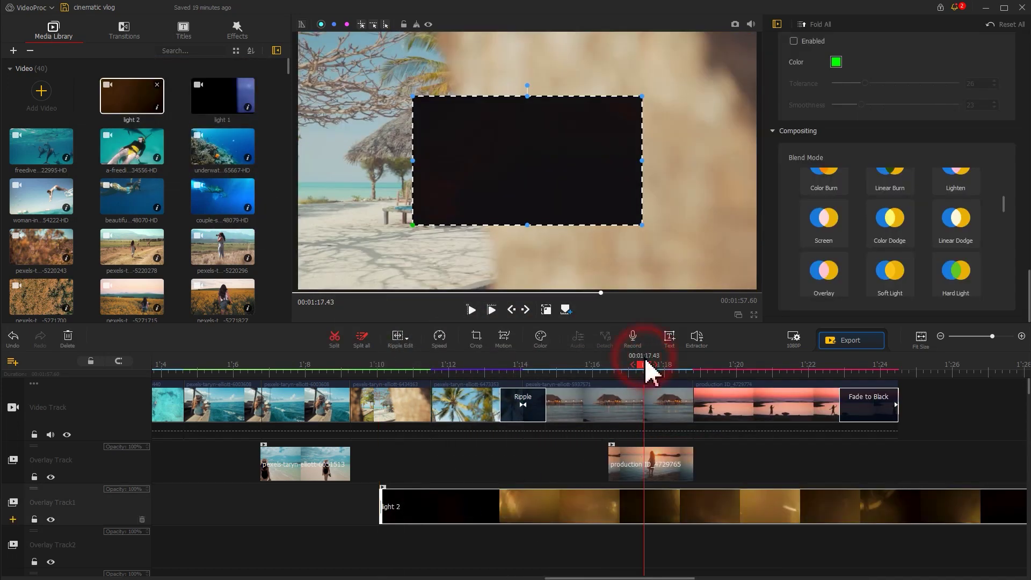
pyautogui.click(668, 367)
pyautogui.moveTo(672, 369); pyautogui.dragTo(683, 369)
pyautogui.moveTo(382, 505); pyautogui.dragTo(683, 502)
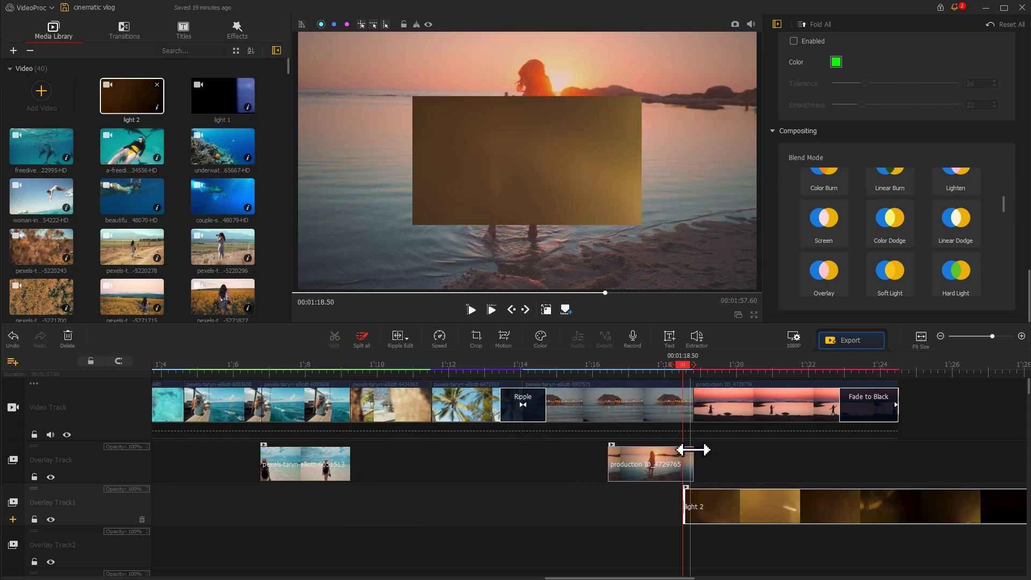
pyautogui.moveTo(690, 368); pyautogui.dragTo(715, 370)
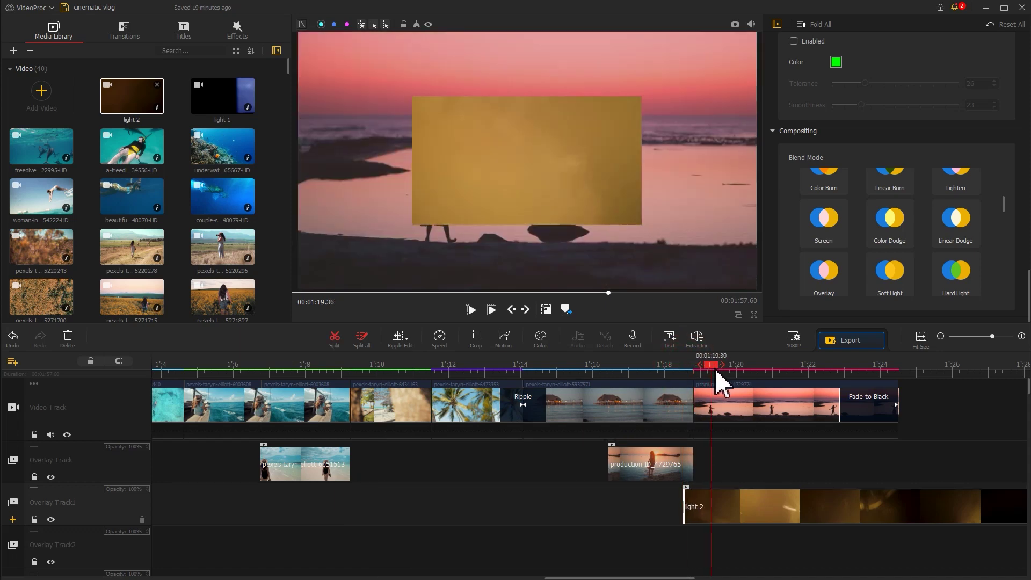
pyautogui.click(338, 339)
pyautogui.click(735, 515)
pyautogui.press('Delete')
# - Stretch the light 2 overlay to fill the frame, blend it with Screen, and play from 1:16.67
pyautogui.click(699, 513)
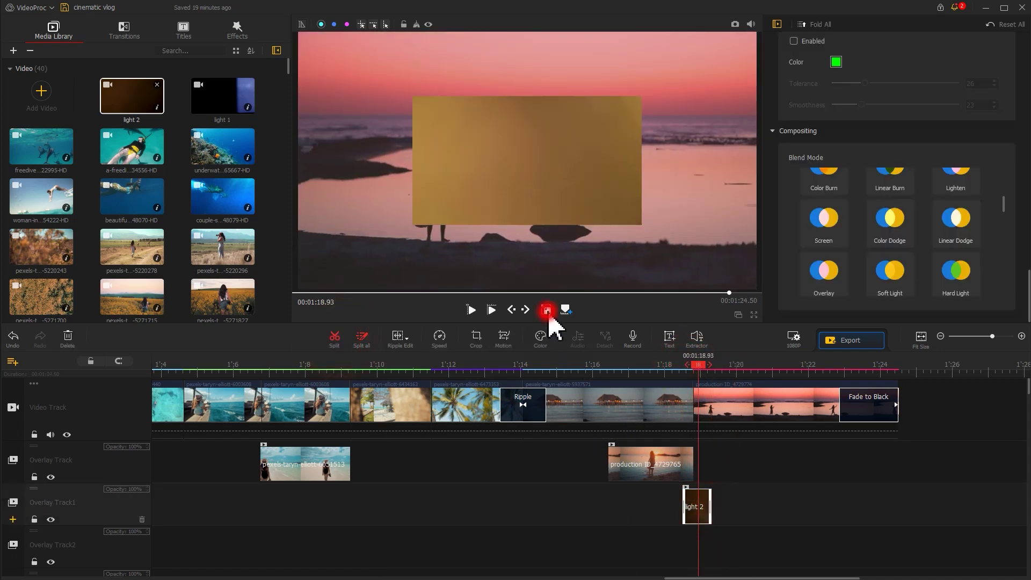
pyautogui.moveTo(414, 226); pyautogui.dragTo(303, 293)
pyautogui.moveTo(643, 97); pyautogui.dragTo(758, 34)
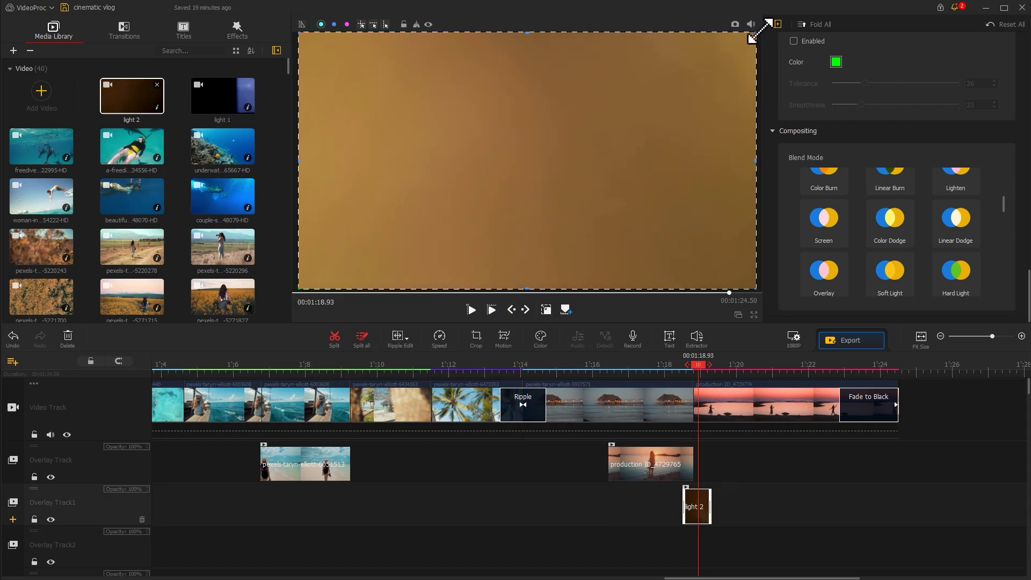
pyautogui.click(827, 227)
pyautogui.click(619, 365)
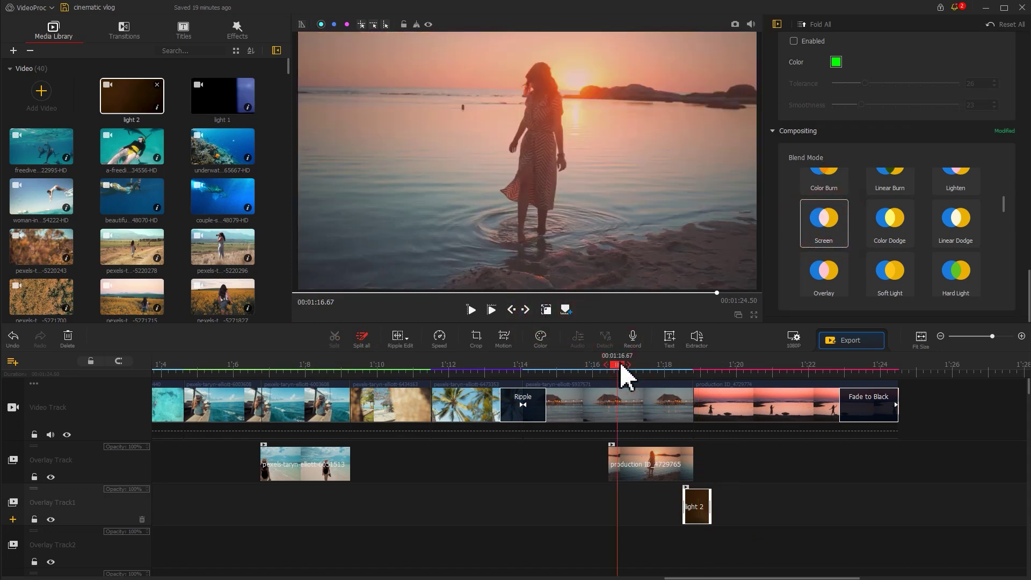
pyautogui.press('space')
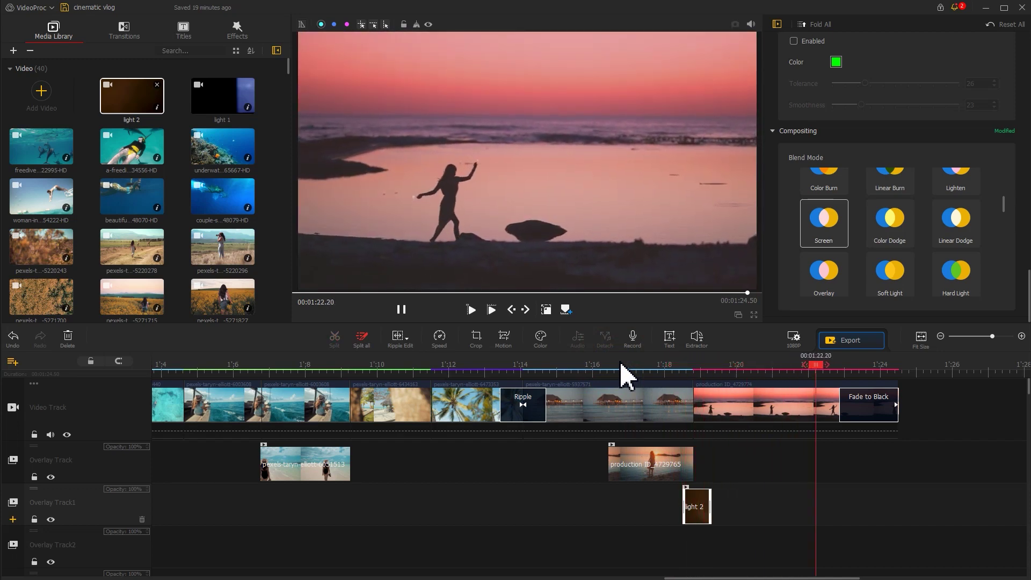
pyautogui.press('space')
# - Give light 2 a 0.14 s fade-in and 0.15 s fade-out, then play it back from 1:16.33
pyautogui.click(701, 506)
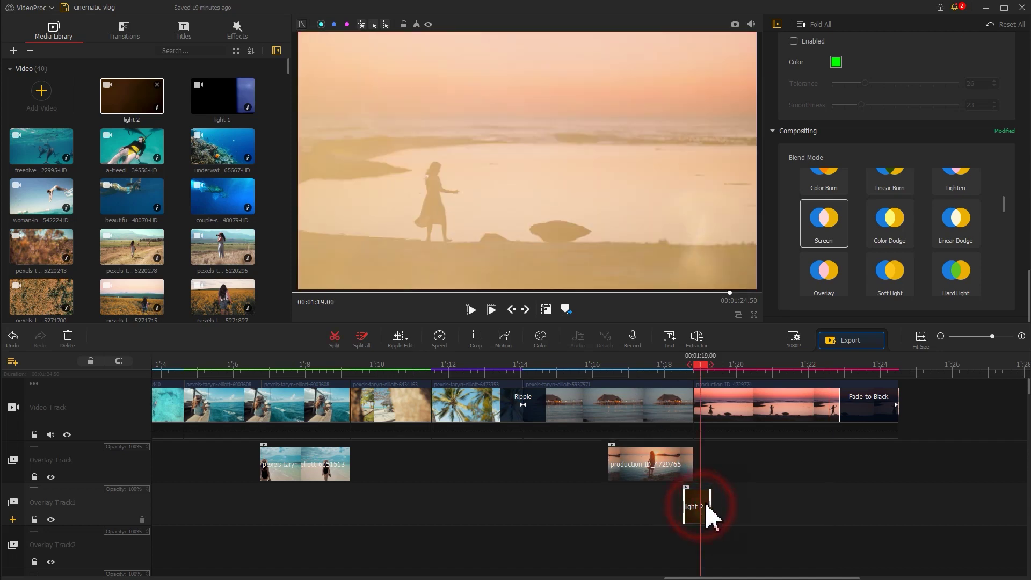
pyautogui.scroll(10, 1020, 226)
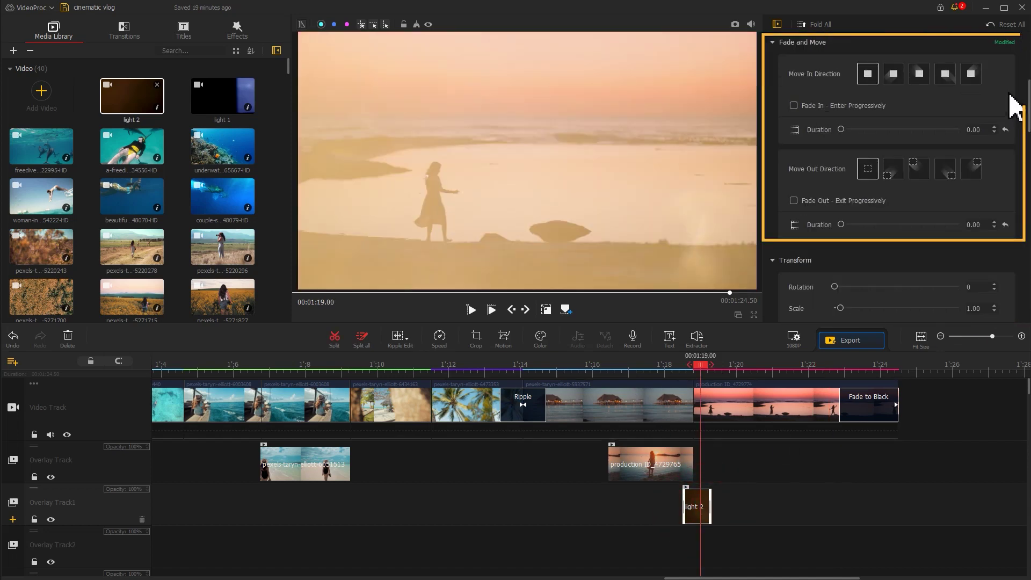
pyautogui.click(794, 105)
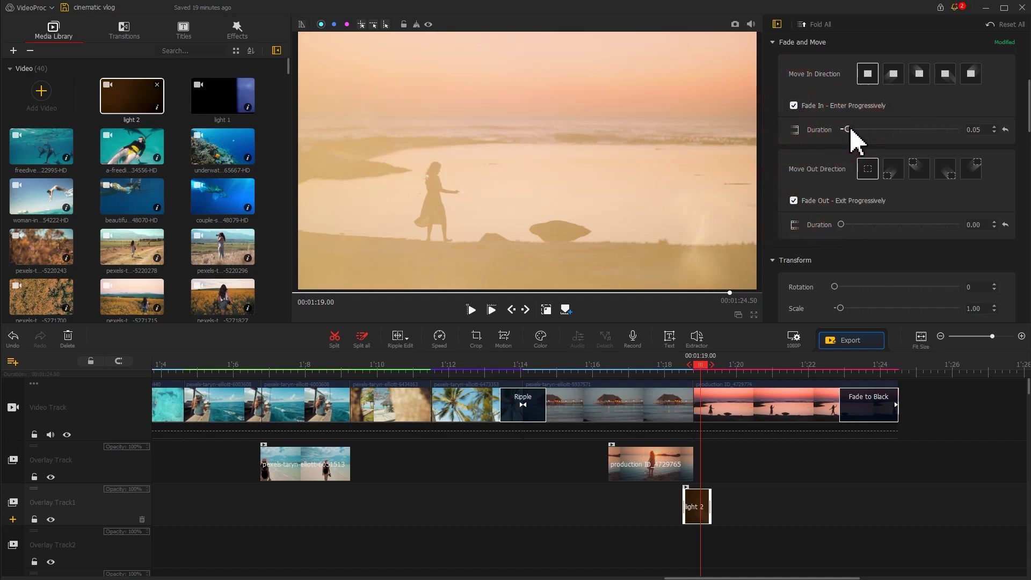
pyautogui.moveTo(854, 228); pyautogui.dragTo(865, 226)
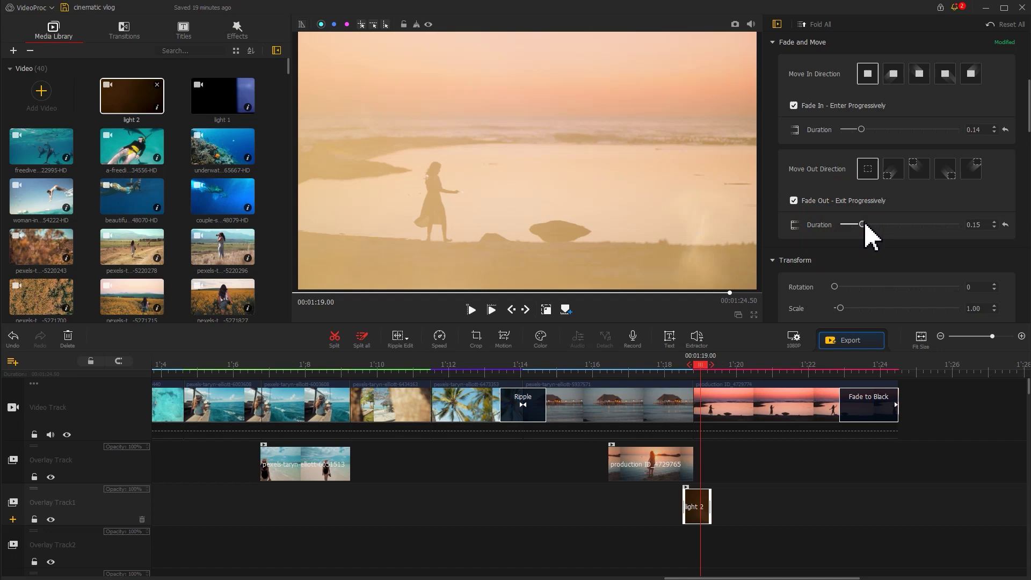
pyautogui.click(606, 366)
pyautogui.press('space')
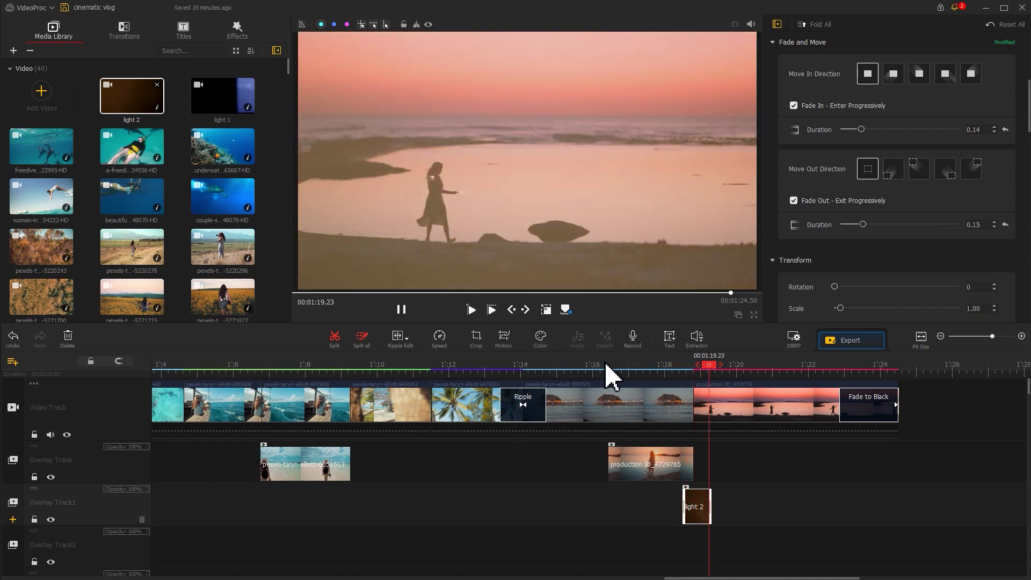
pyautogui.press('space')
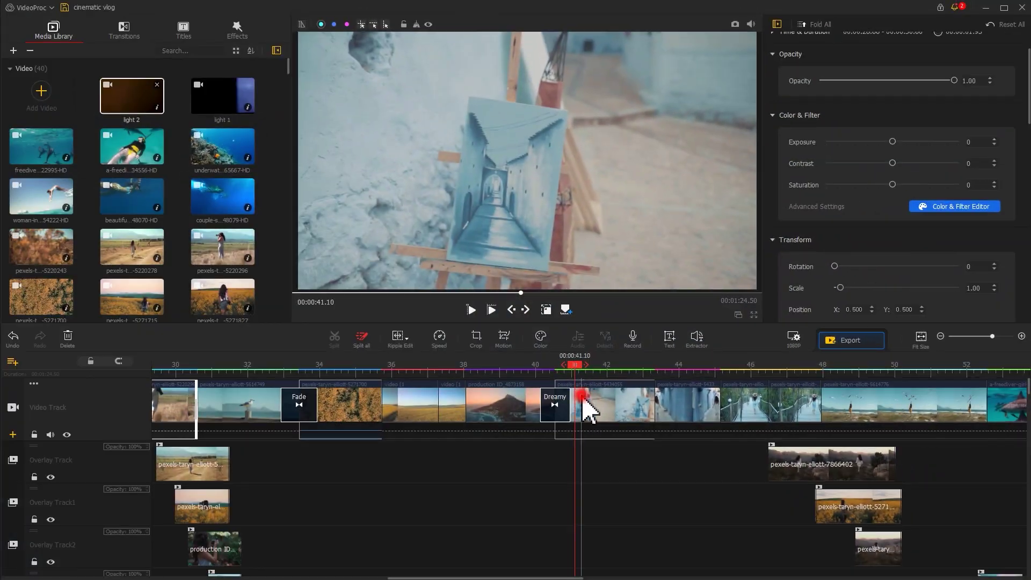
# - Add a Zoom In motion to the easel painting clip at about 1.04 s, framing the painted alley
pyautogui.click(585, 404)
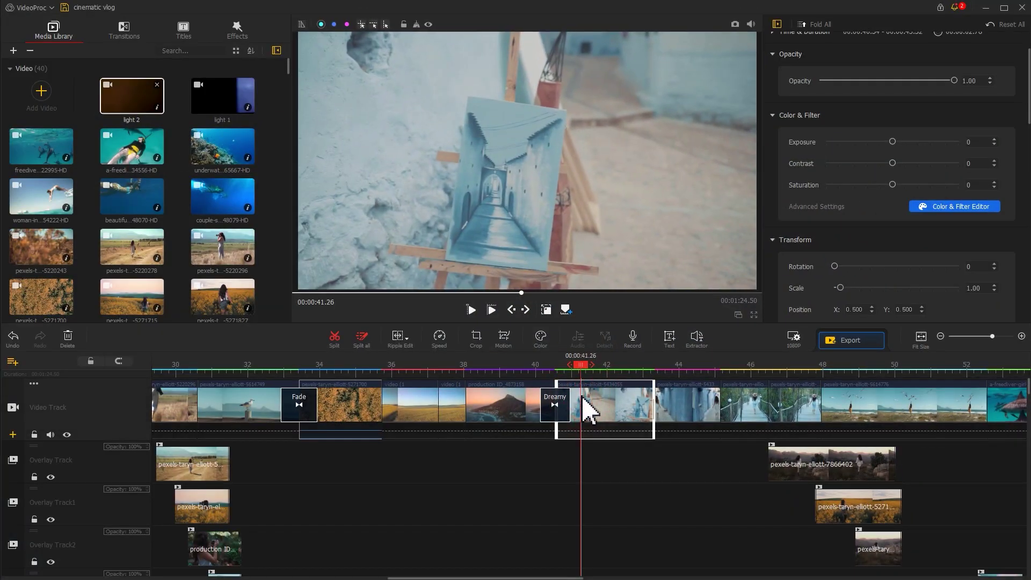
pyautogui.click(503, 340)
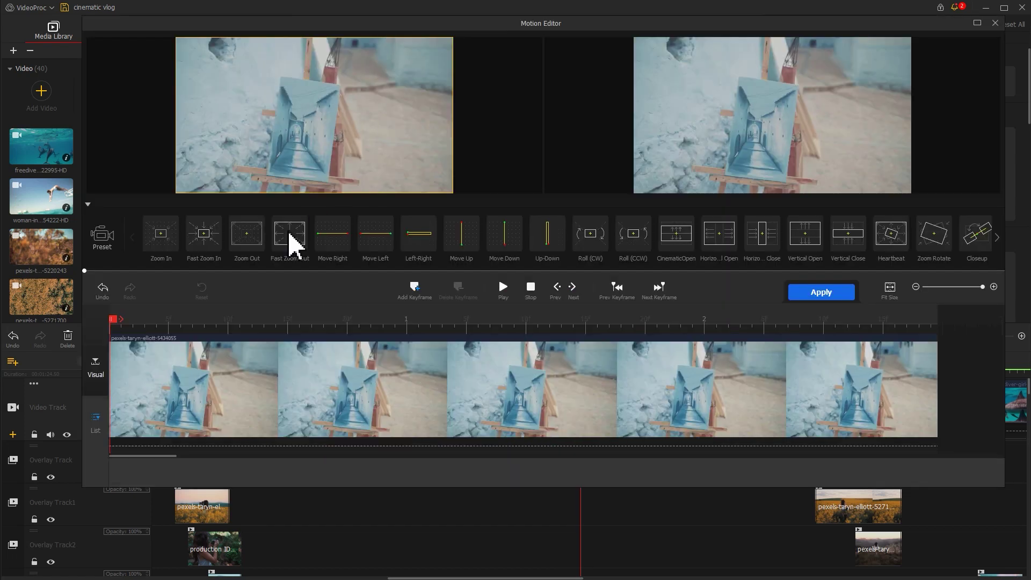
pyautogui.moveTo(116, 321); pyautogui.dragTo(425, 321)
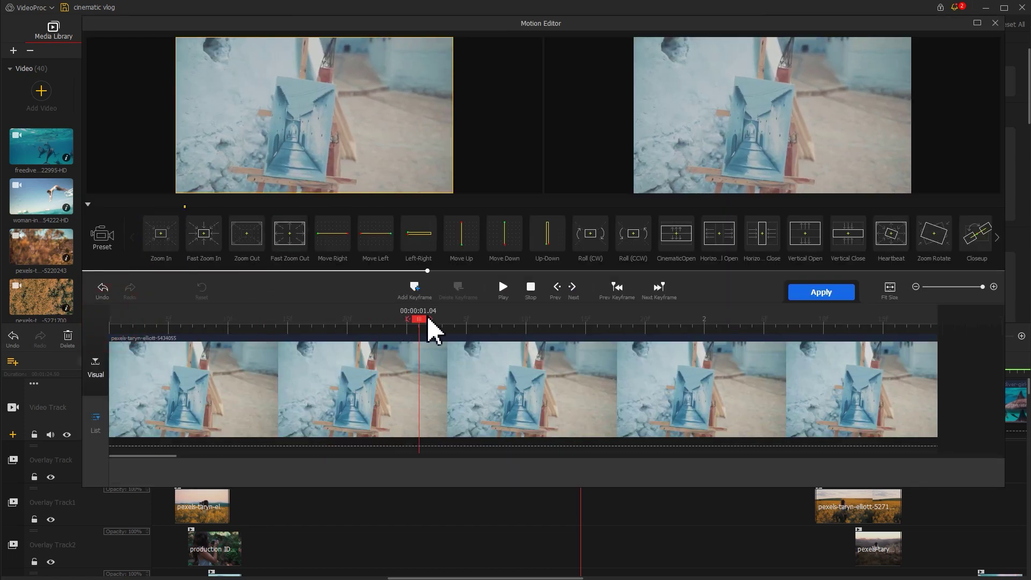
pyautogui.click(161, 248)
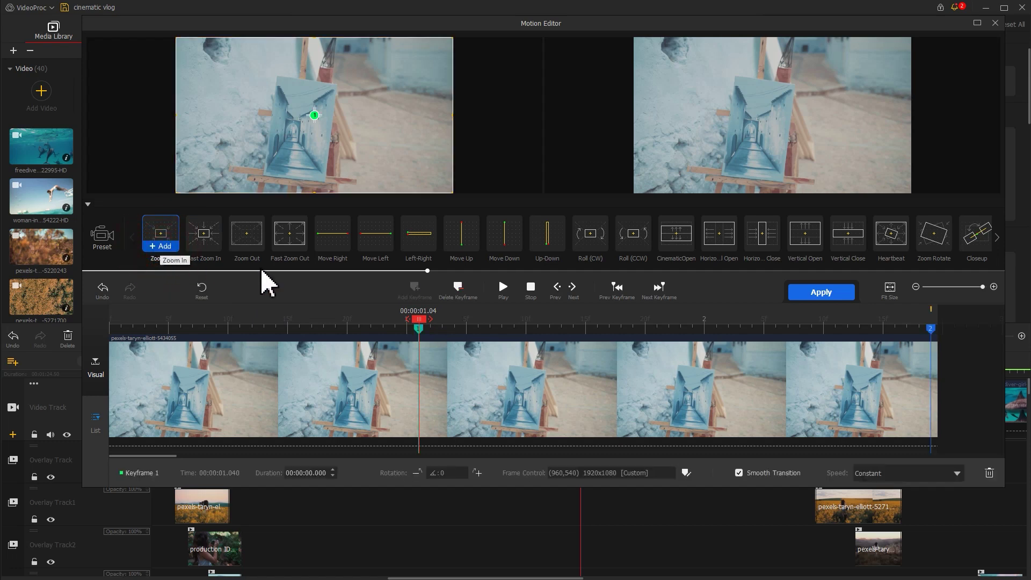
pyautogui.click(931, 328)
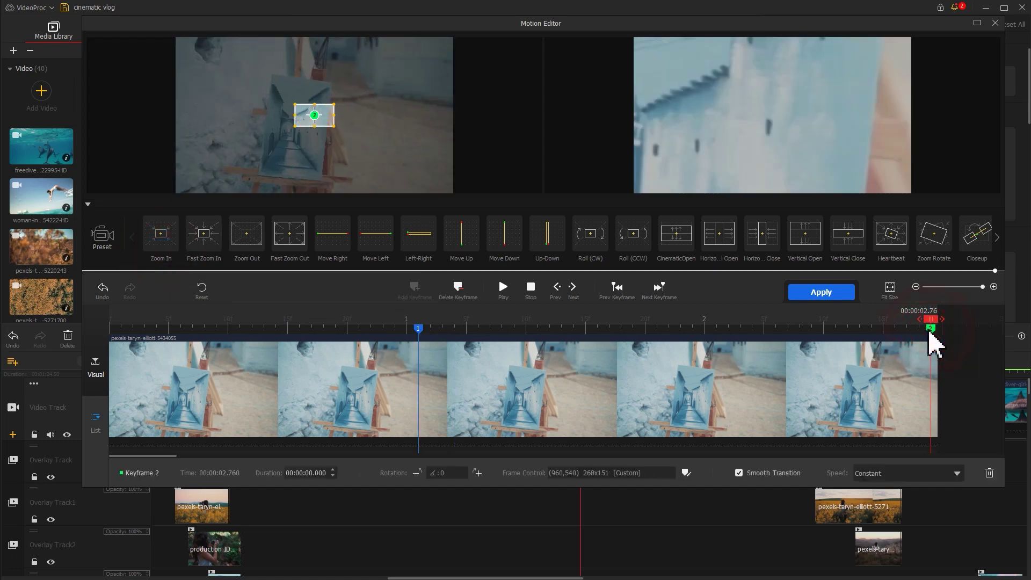
pyautogui.moveTo(303, 115); pyautogui.dragTo(279, 128)
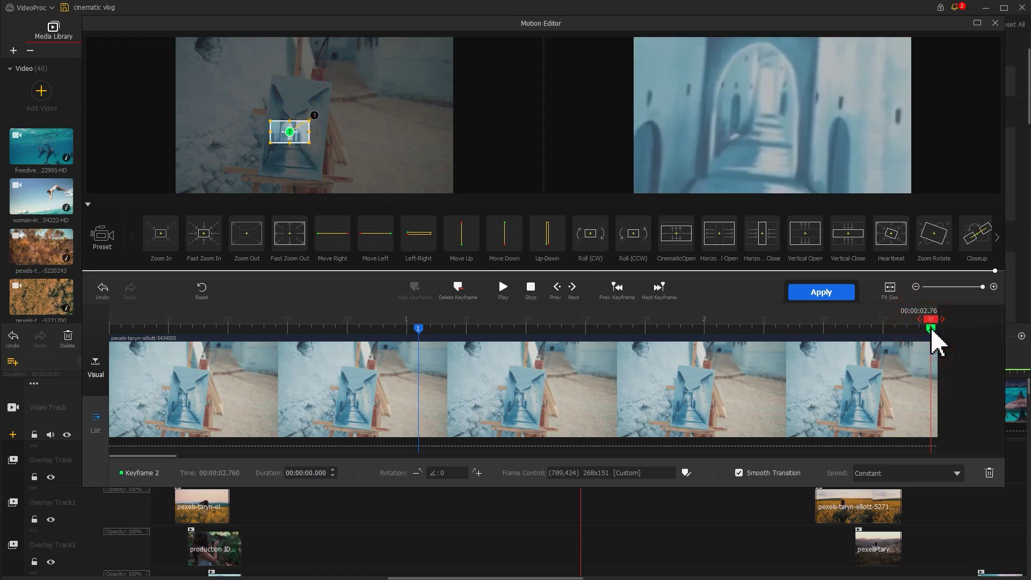
# - Move keyframe 2 to 2.16 s with Smooth Speed Up 1, add a holding end keyframe, and apply
pyautogui.moveTo(933, 331); pyautogui.dragTo(755, 331)
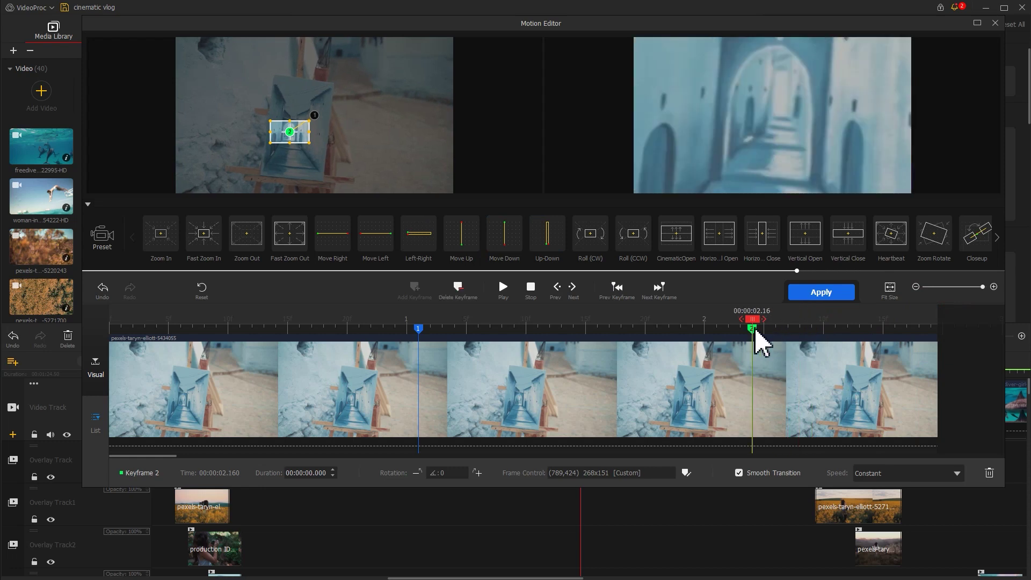
pyautogui.click(889, 475)
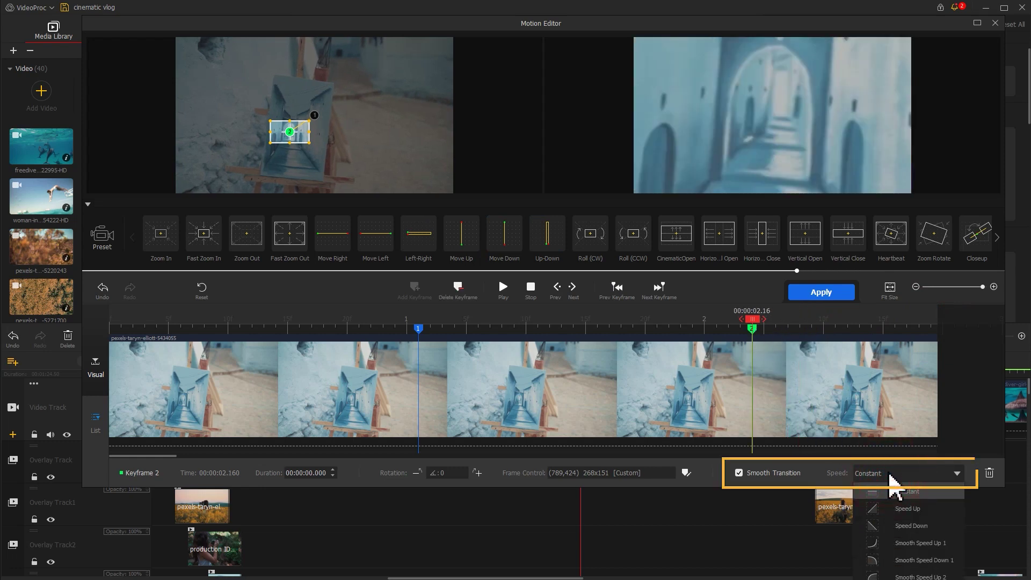
pyautogui.click(904, 543)
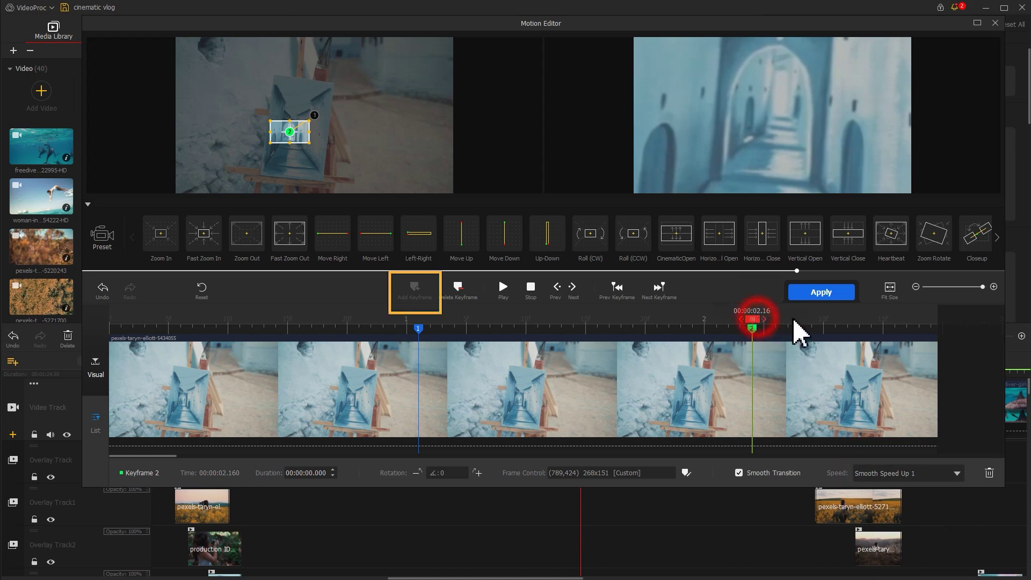
pyautogui.click(959, 327)
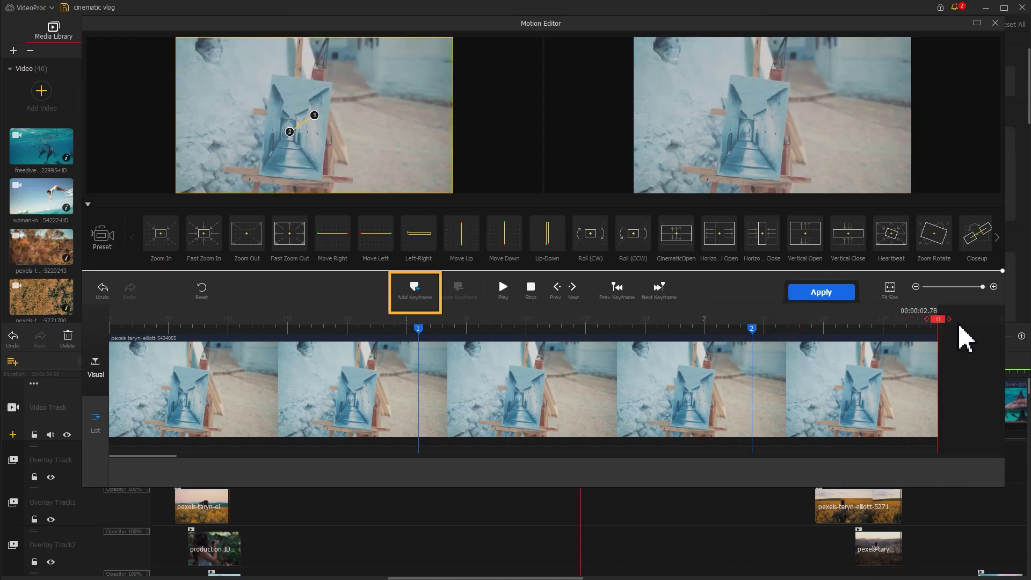
pyautogui.click(419, 293)
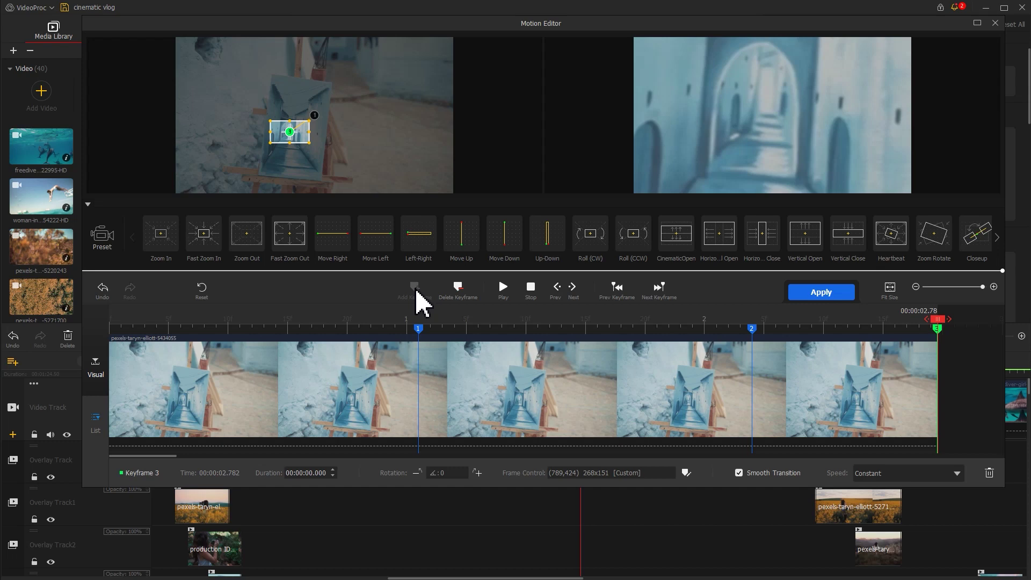
pyautogui.click(817, 294)
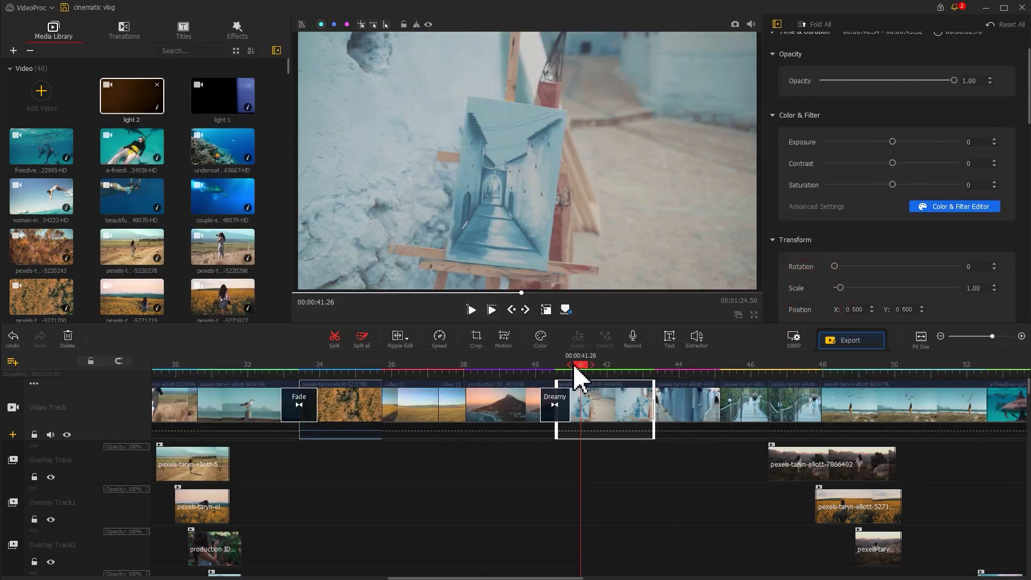
# - Nudge the playhead slightly later and bring up the Effects library listing Quake
pyautogui.moveTo(578, 366); pyautogui.dragTo(589, 367)
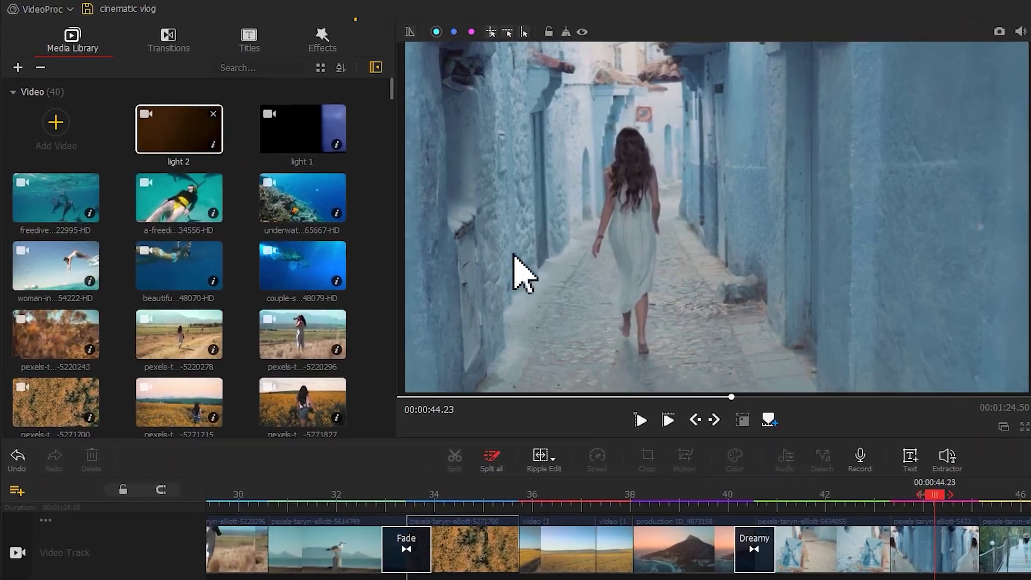
pyautogui.click(237, 31)
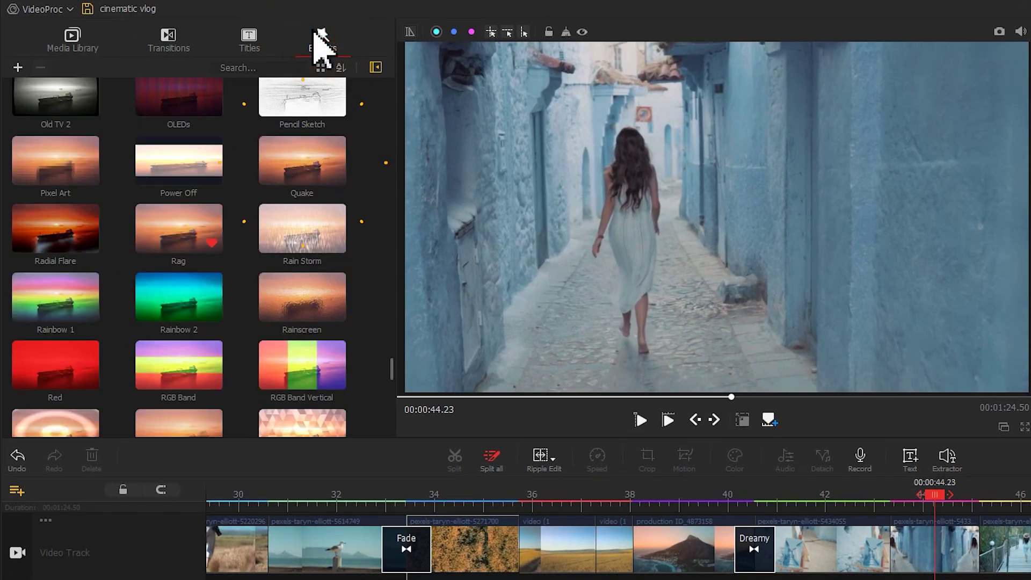
# - Place the Quake effect at 00:00:41.90 and trim it to 0.56 s, ending 00:00:42.46
pyautogui.click(303, 155)
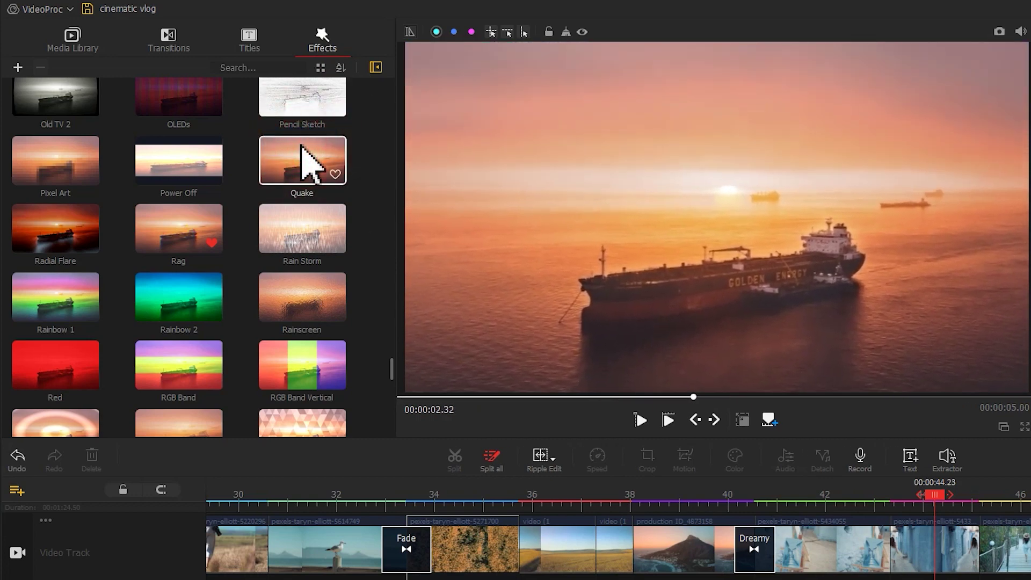
pyautogui.moveTo(301, 146); pyautogui.dragTo(939, 579)
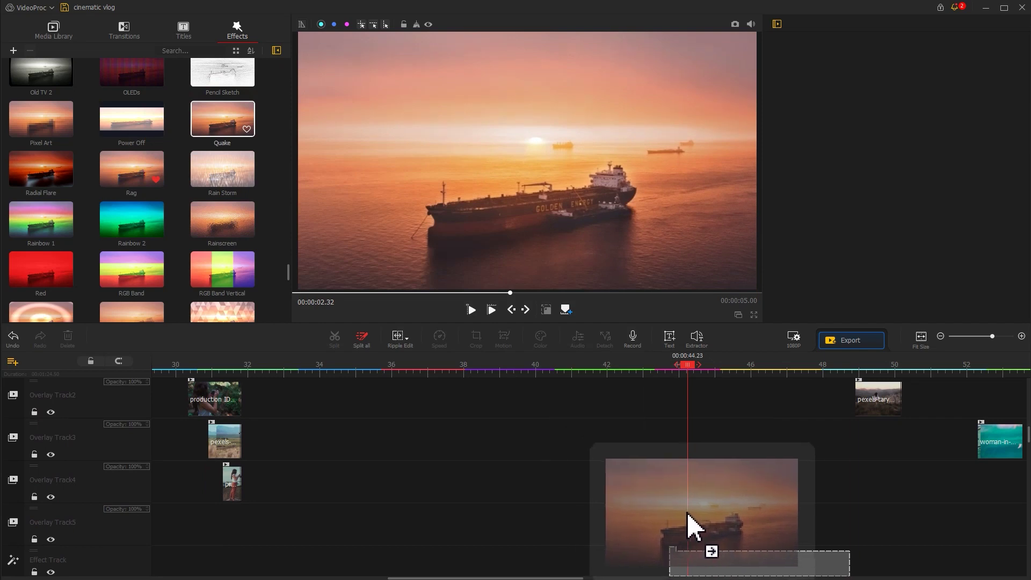
pyautogui.moveTo(688, 528); pyautogui.dragTo(622, 537)
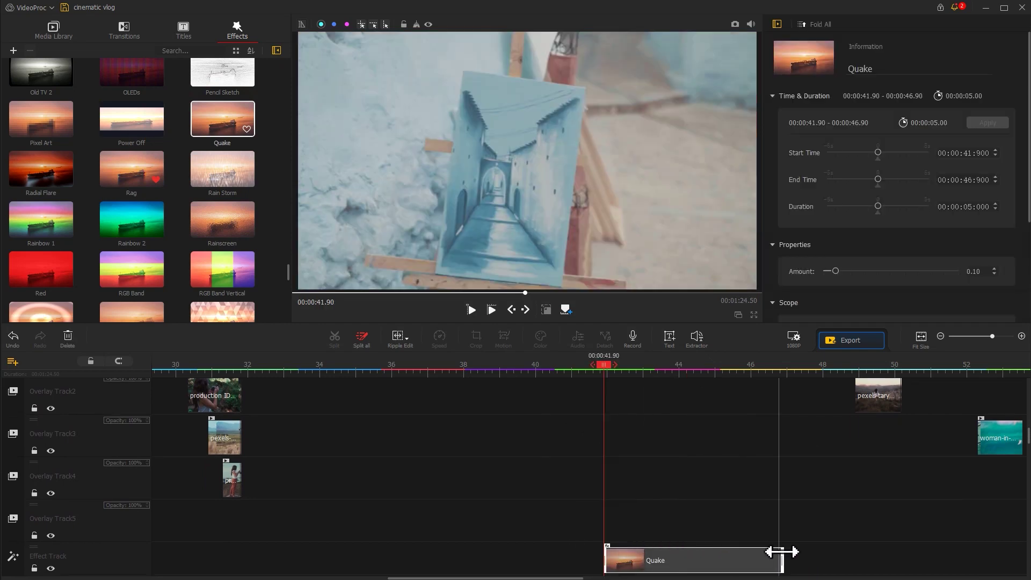
pyautogui.moveTo(782, 554); pyautogui.dragTo(627, 554)
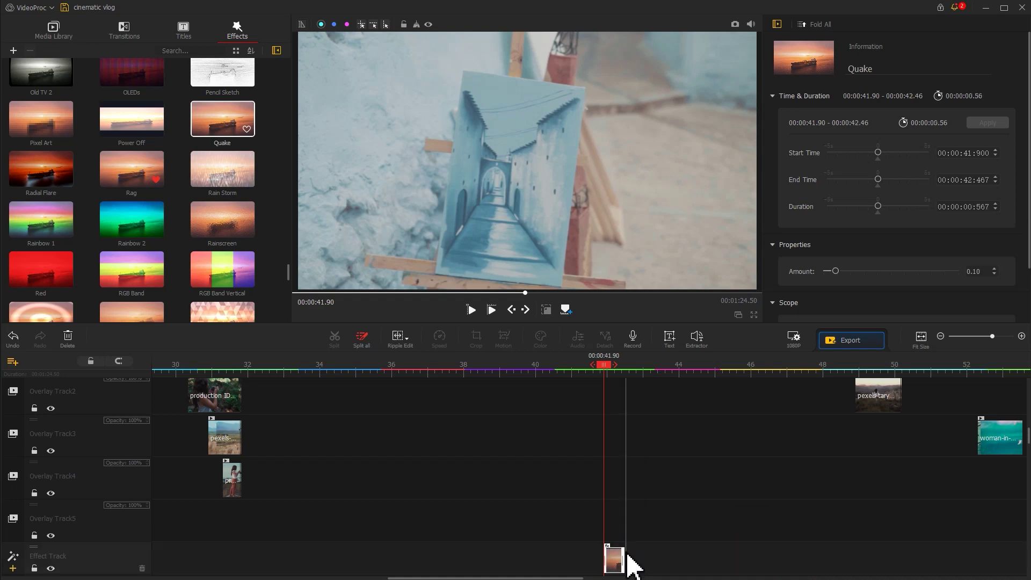
# - Play the section from 00:00:42.80 to preview the quake
pyautogui.scroll(5, 623, 489)
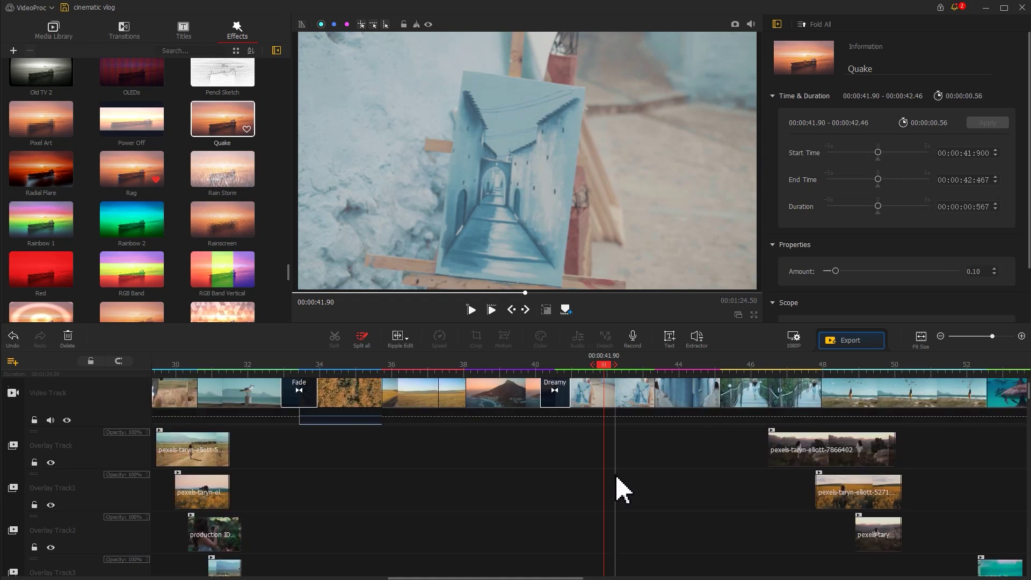
pyautogui.click(638, 363)
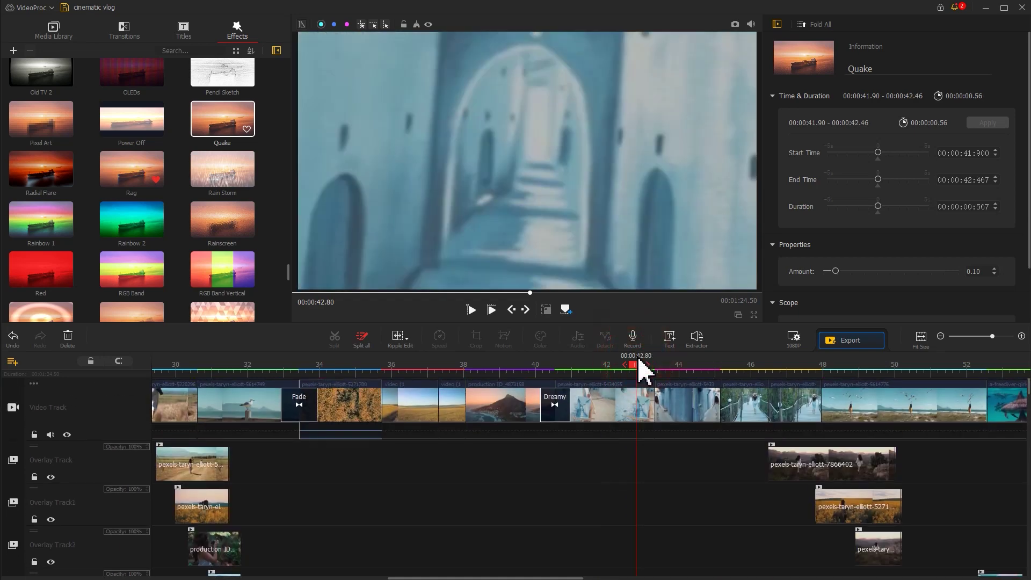
pyautogui.press('space')
pyautogui.press('space')
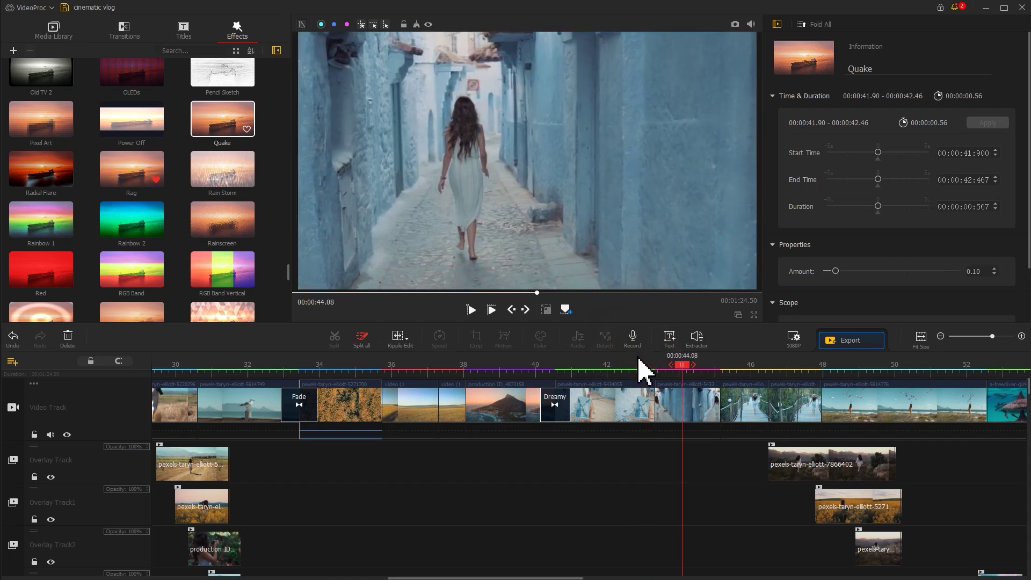
# - Insert a Color Distance transition between the painting and alley clips, then replay from 00:00:39.16
pyautogui.click(129, 38)
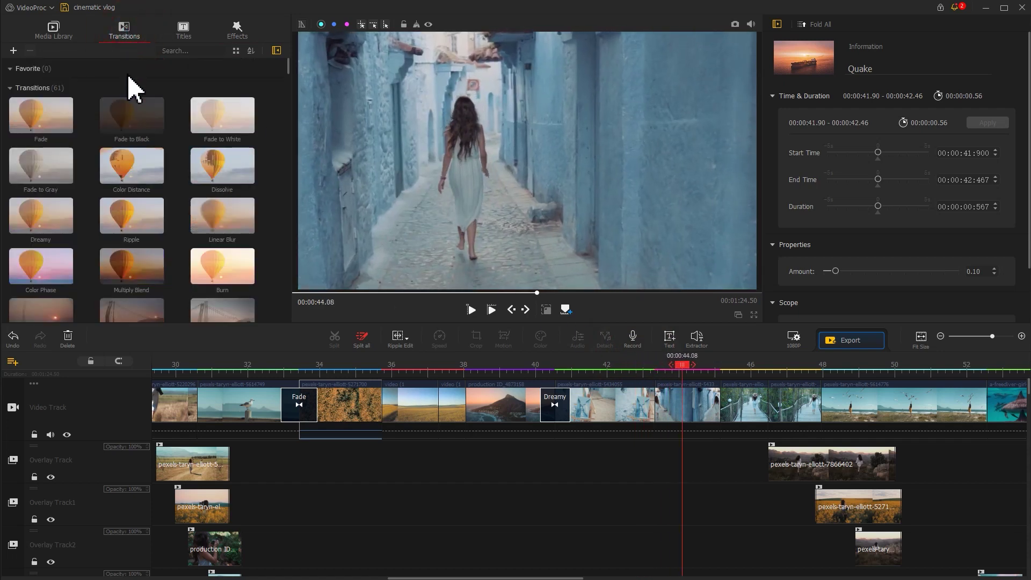
pyautogui.click(123, 172)
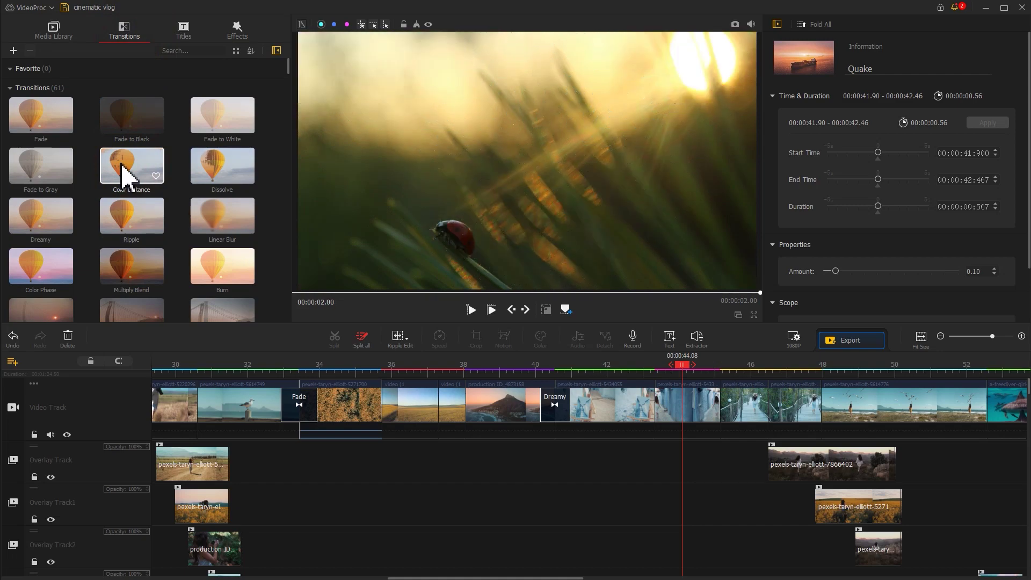
pyautogui.moveTo(122, 171); pyautogui.dragTo(633, 404)
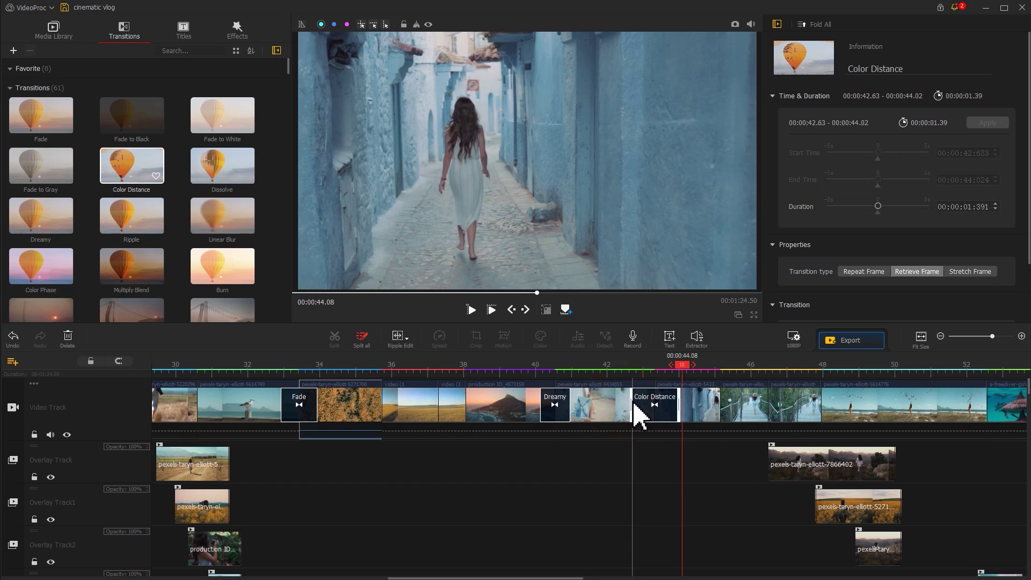
pyautogui.click(507, 368)
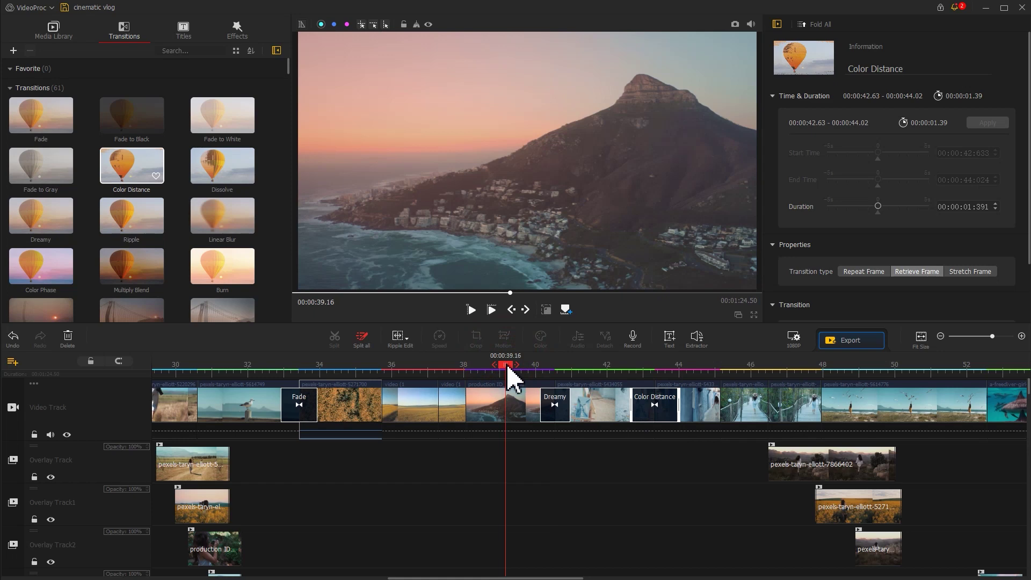
pyautogui.press('space')
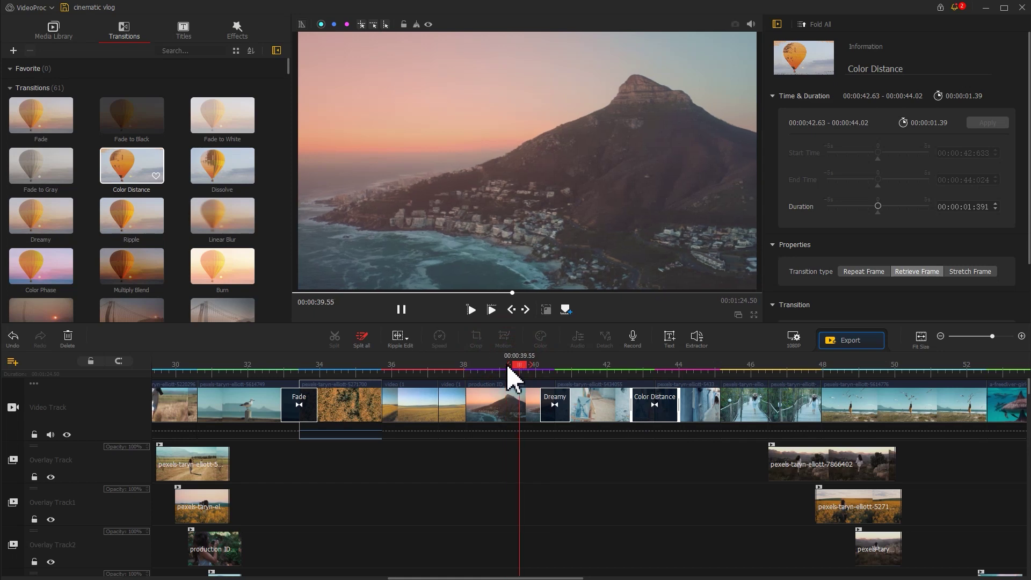